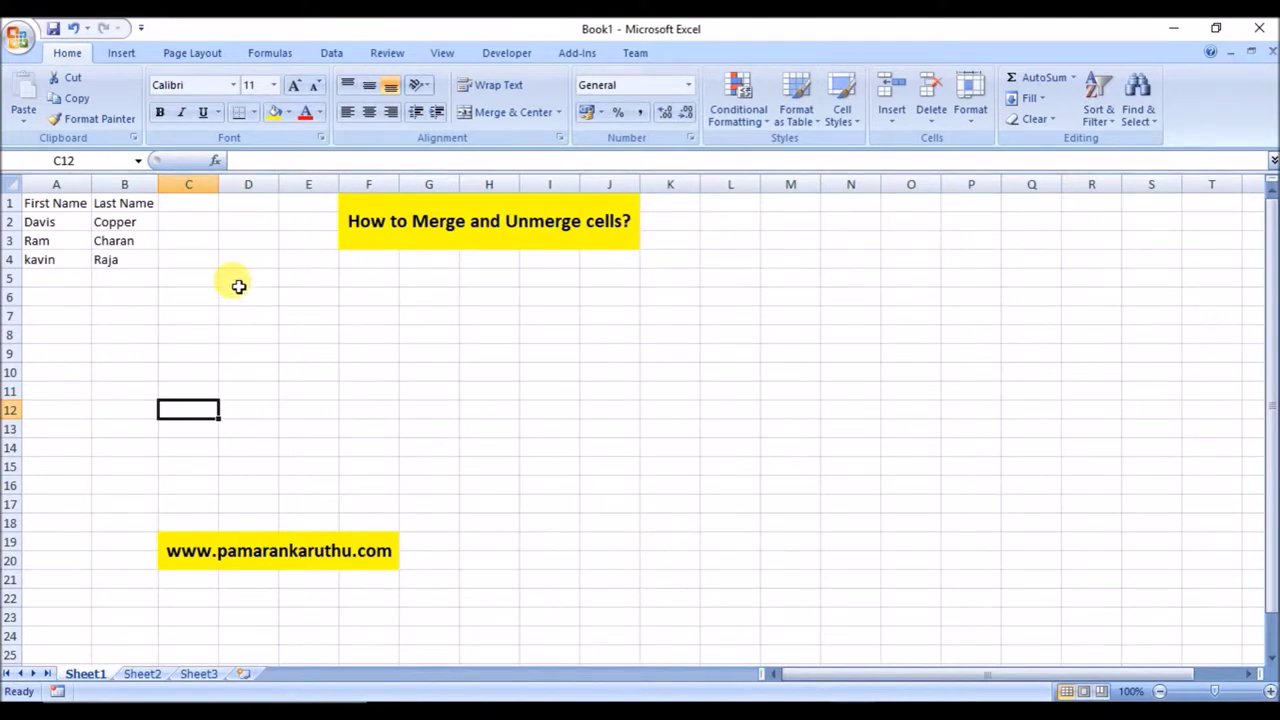
# - Merge and center cells E7 and F7 into one cell
pyautogui.click(290, 317)
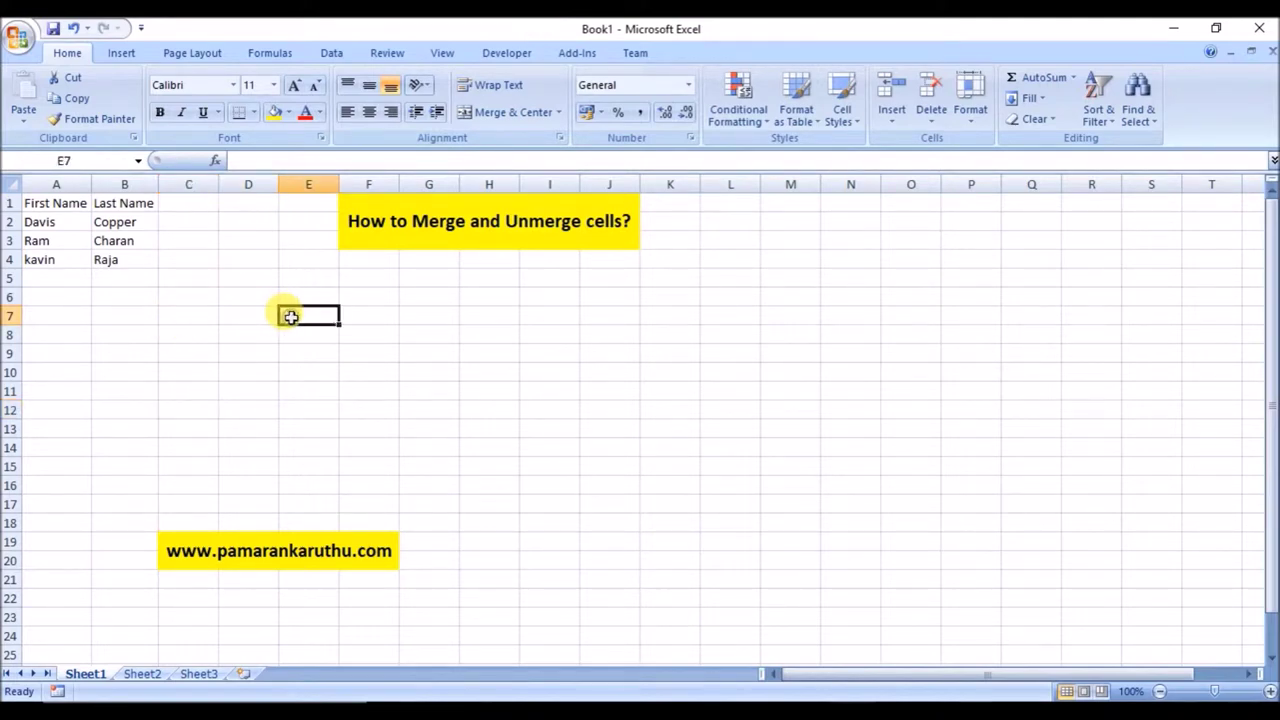
pyautogui.click(363, 315)
pyautogui.moveTo(316, 311); pyautogui.dragTo(366, 310)
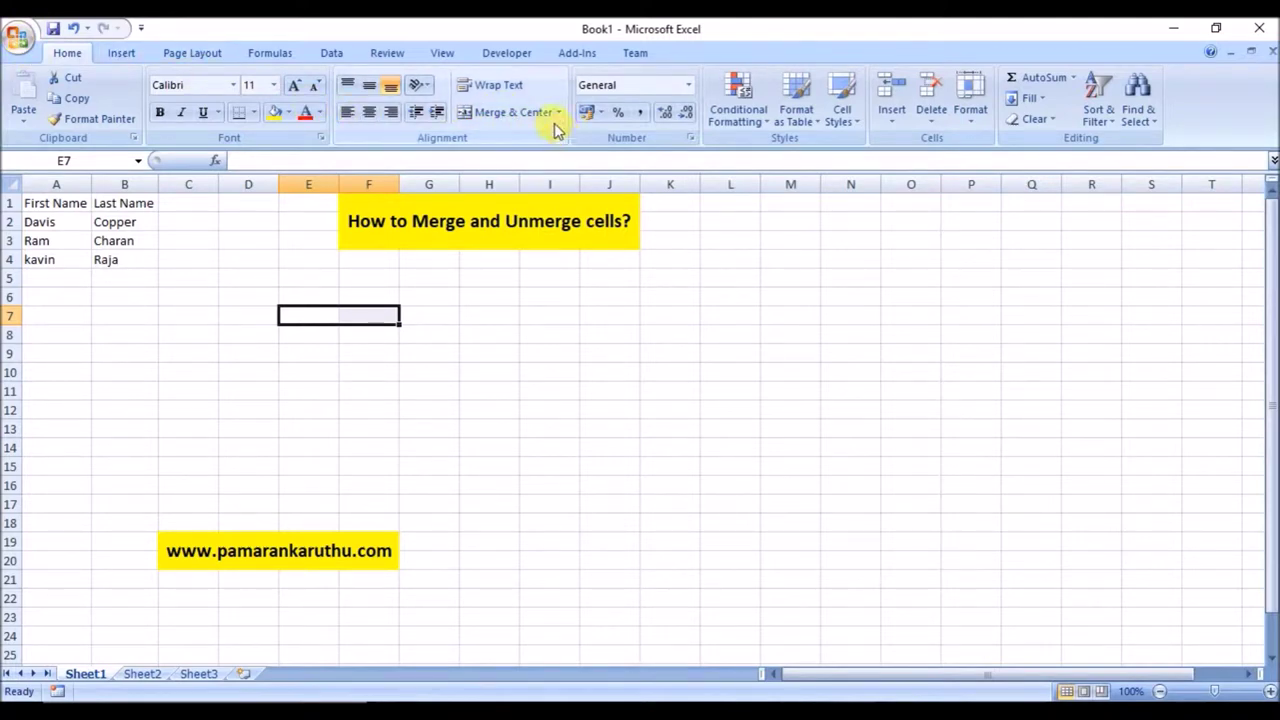
pyautogui.click(519, 120)
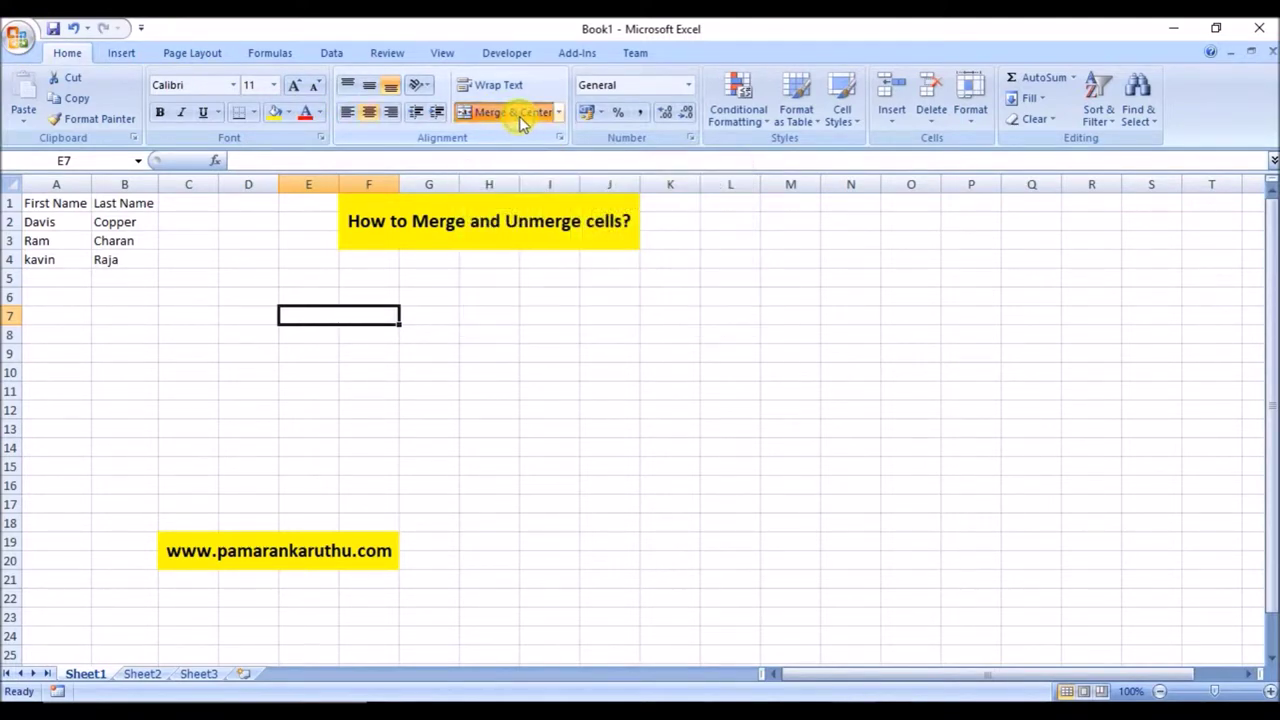
# - Fill the merged E7:F7 cell with yellow
pyautogui.click(331, 372)
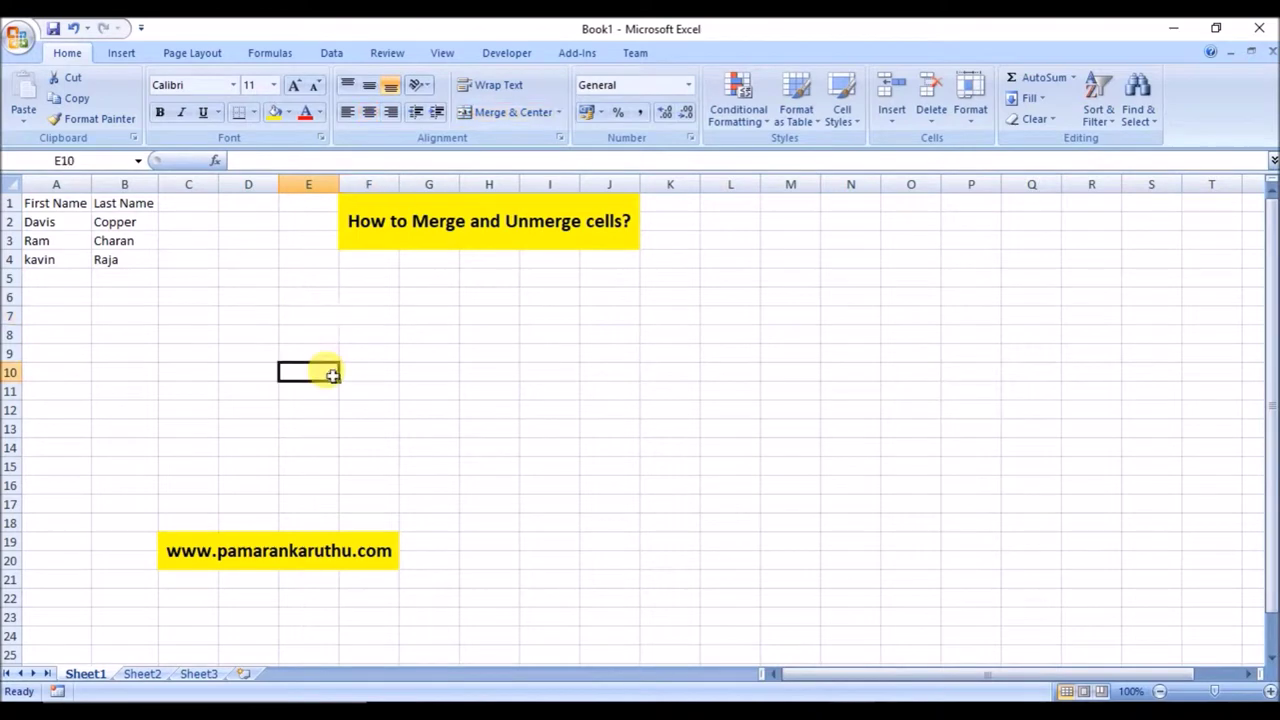
pyautogui.click(329, 319)
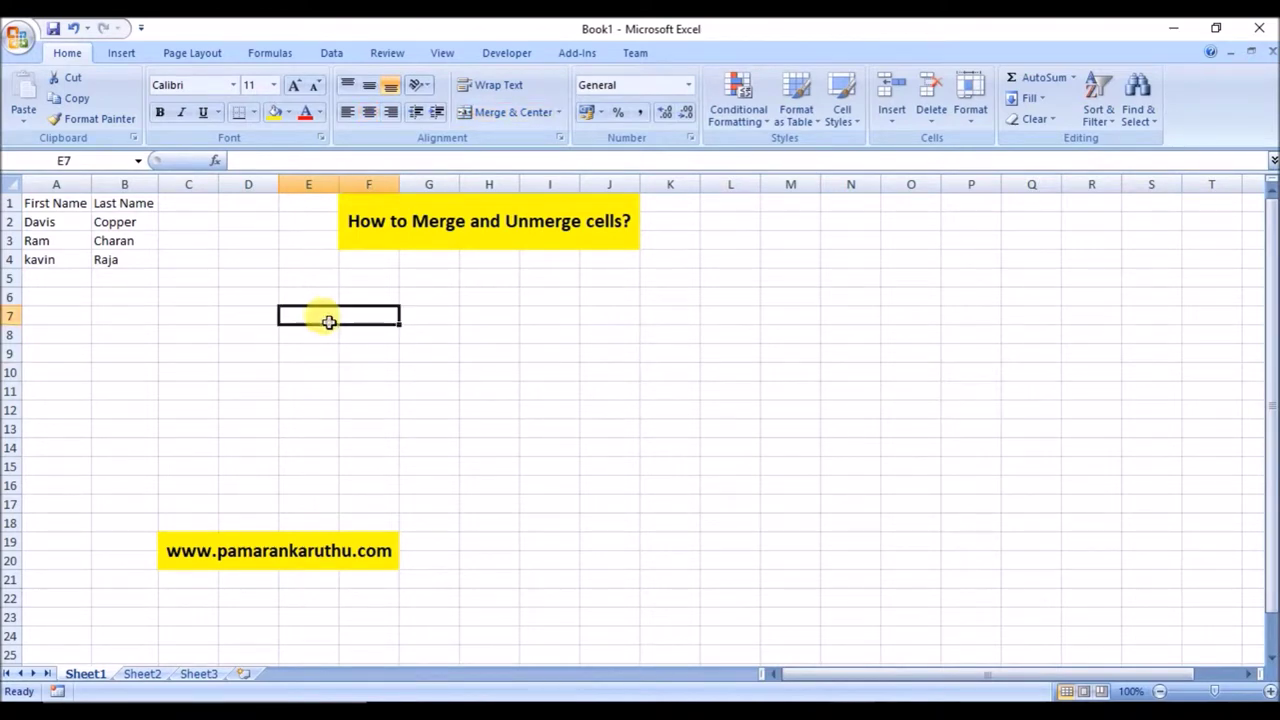
pyautogui.click(275, 112)
pyautogui.click(332, 351)
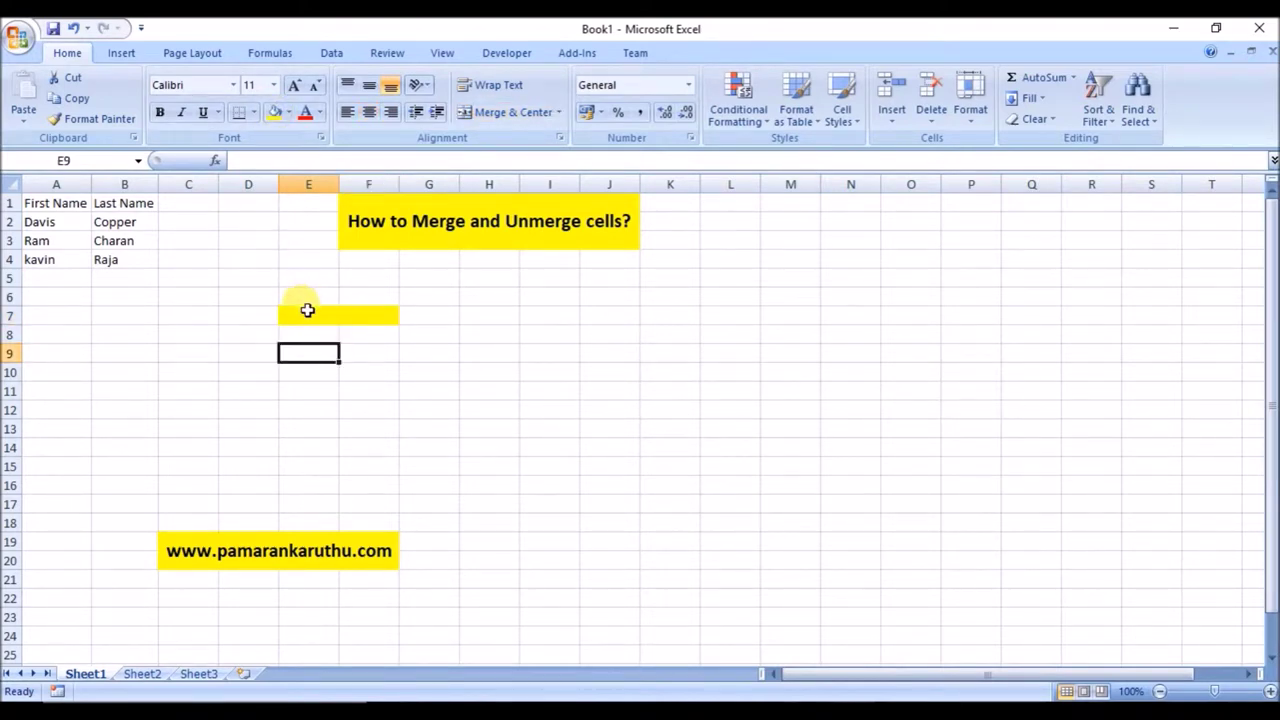
# - Cancel the accidental move of the yellow cell onto B2:C2, then select the First Name heading
pyautogui.click(307, 313)
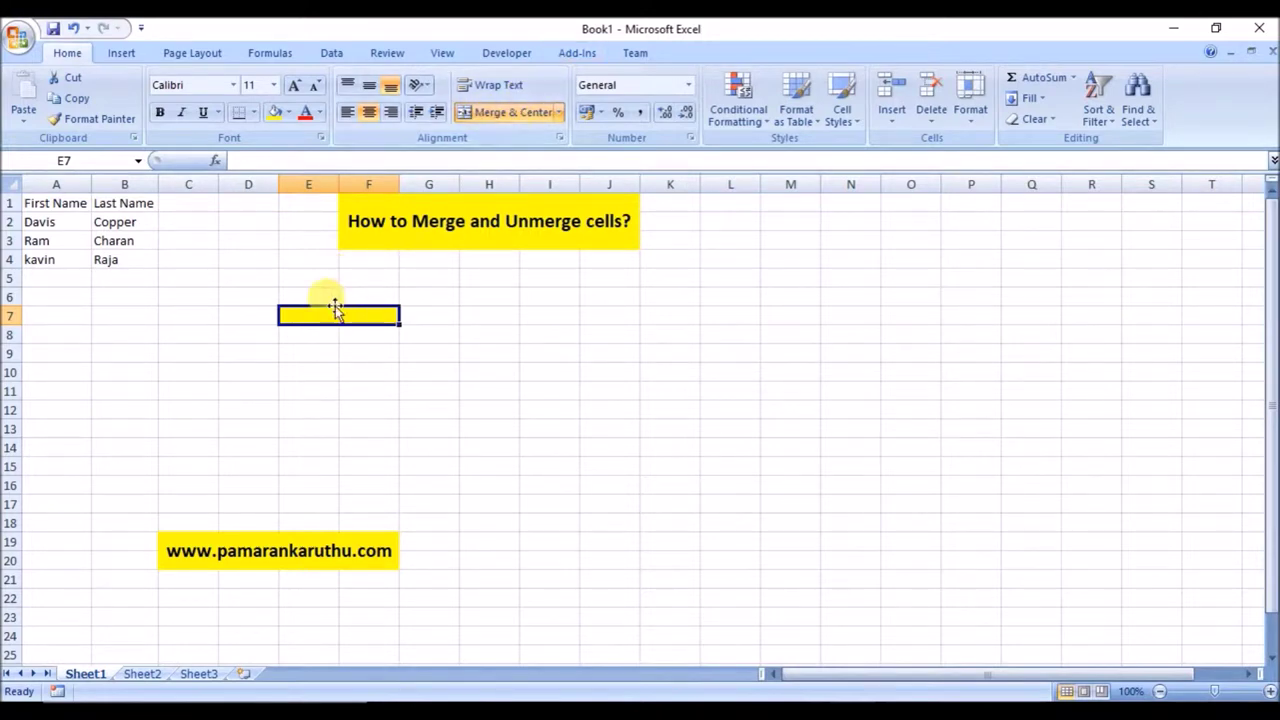
pyautogui.moveTo(335, 309); pyautogui.dragTo(150, 215)
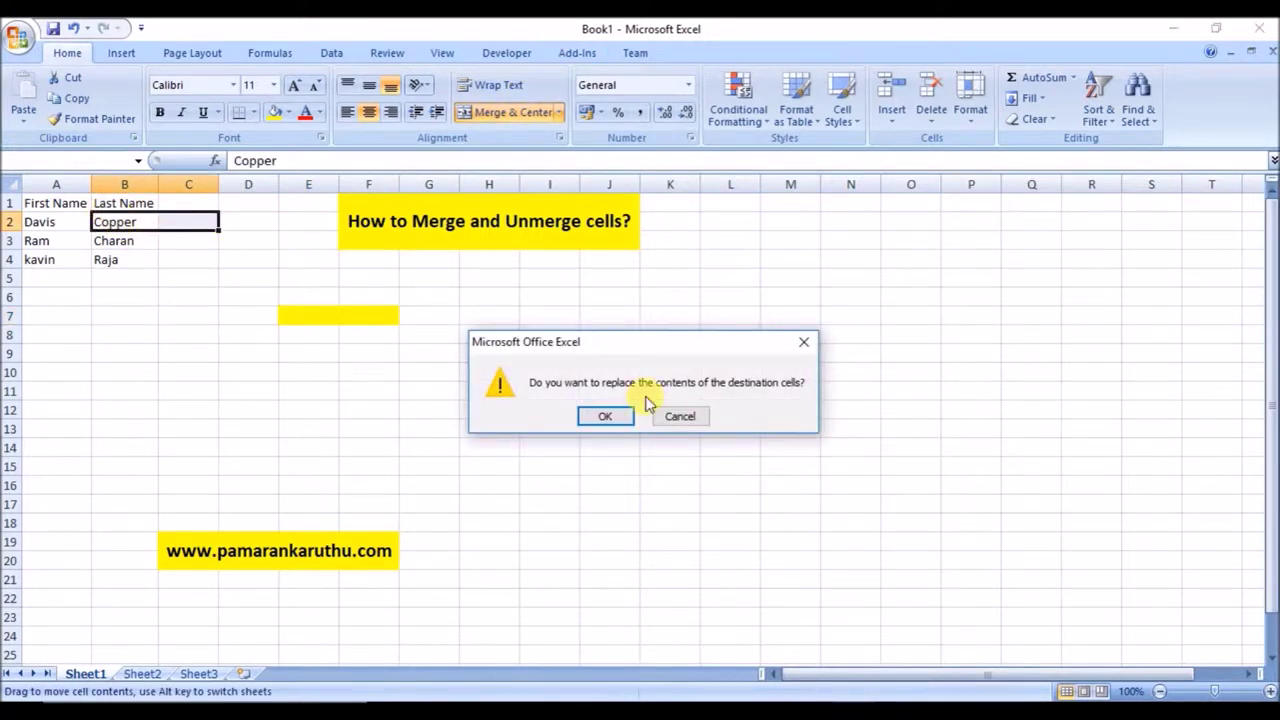
pyautogui.click(680, 416)
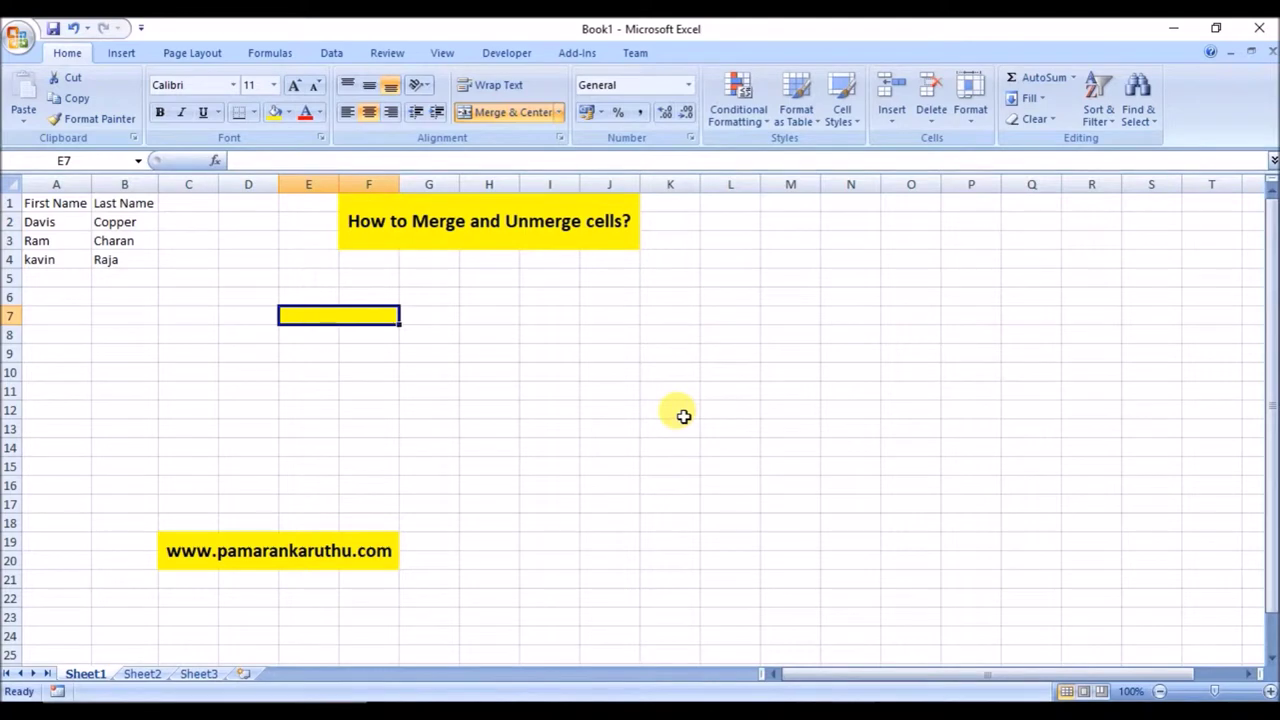
pyautogui.click(58, 203)
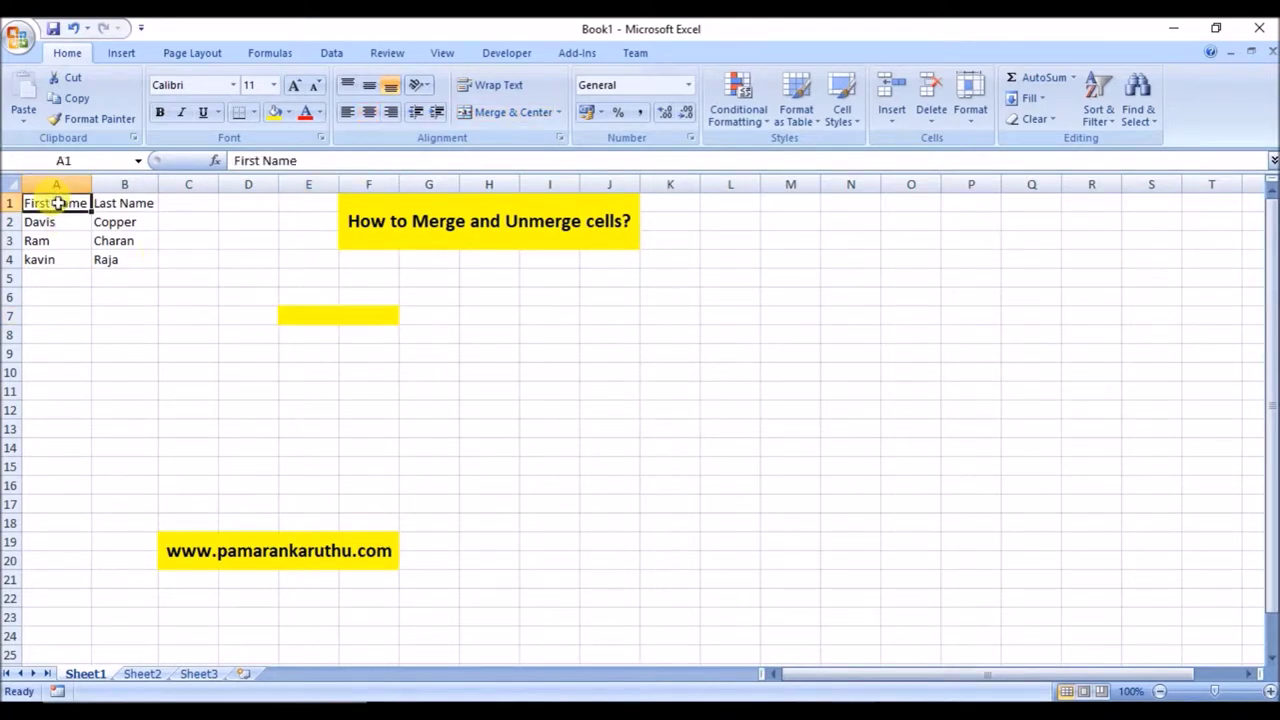
pyautogui.moveTo(58, 203); pyautogui.dragTo(109, 260)
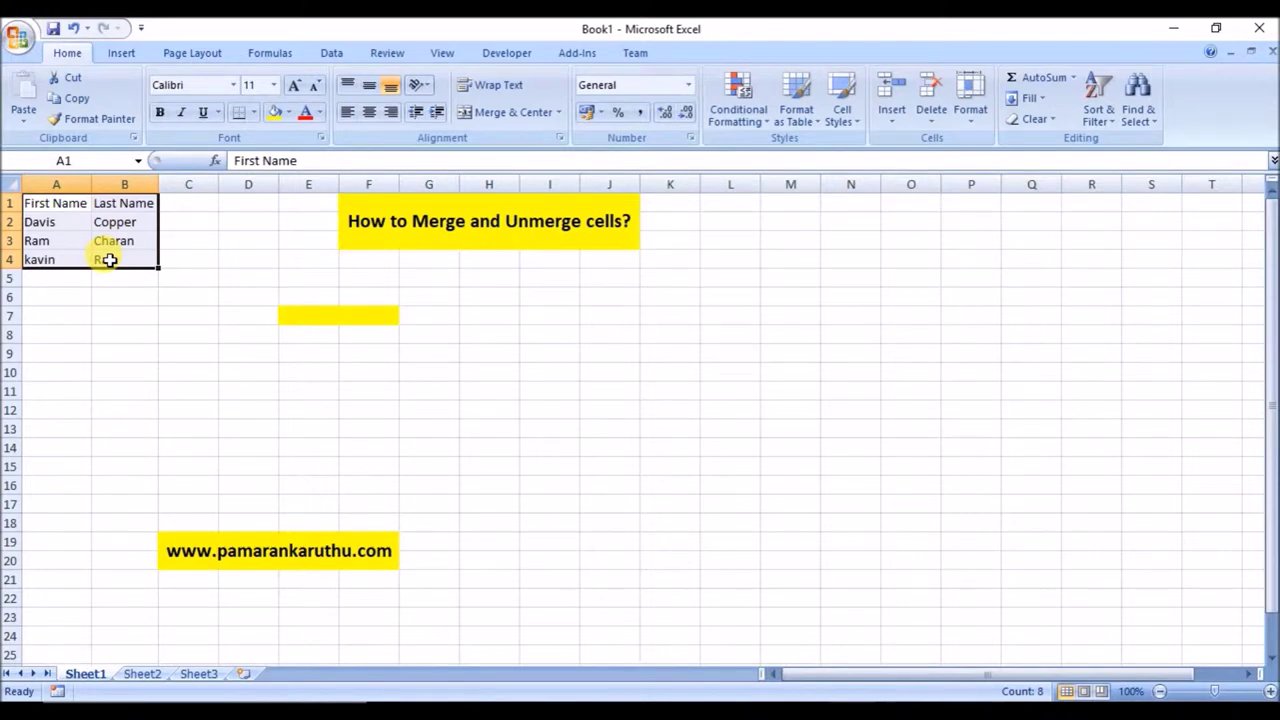
pyautogui.click(57, 204)
pyautogui.click(110, 205)
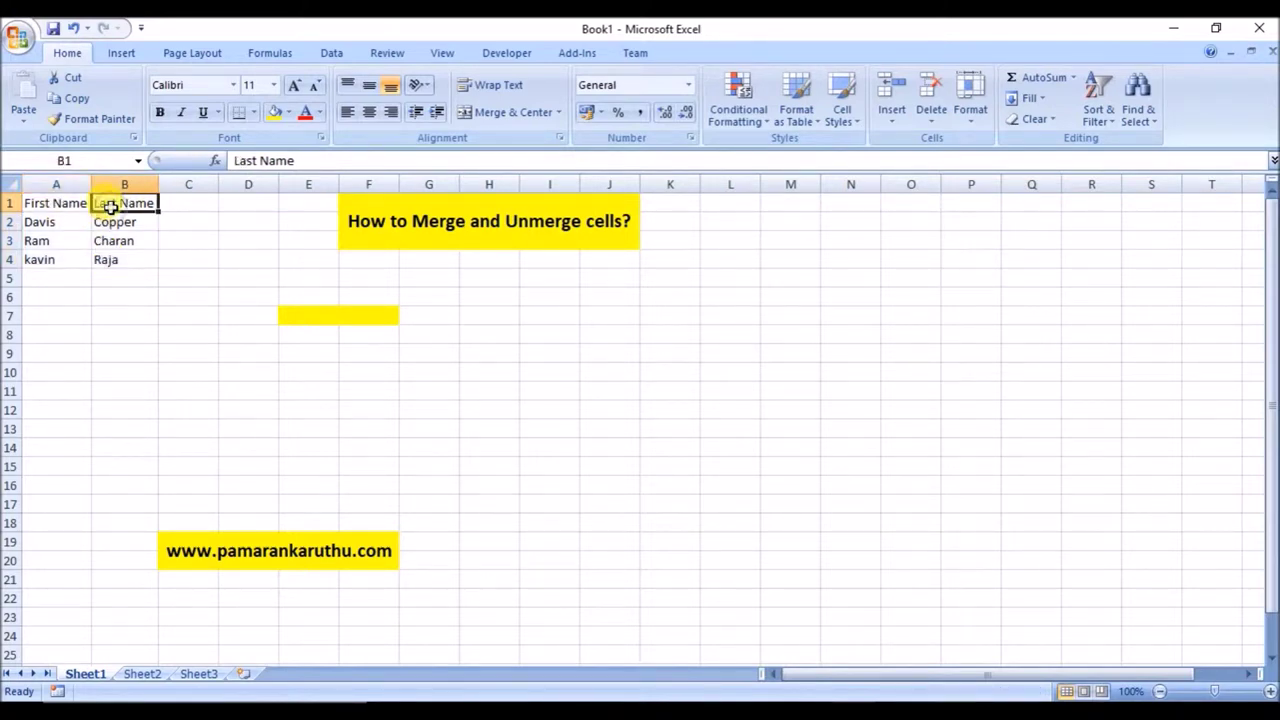
pyautogui.moveTo(60, 223); pyautogui.dragTo(115, 260)
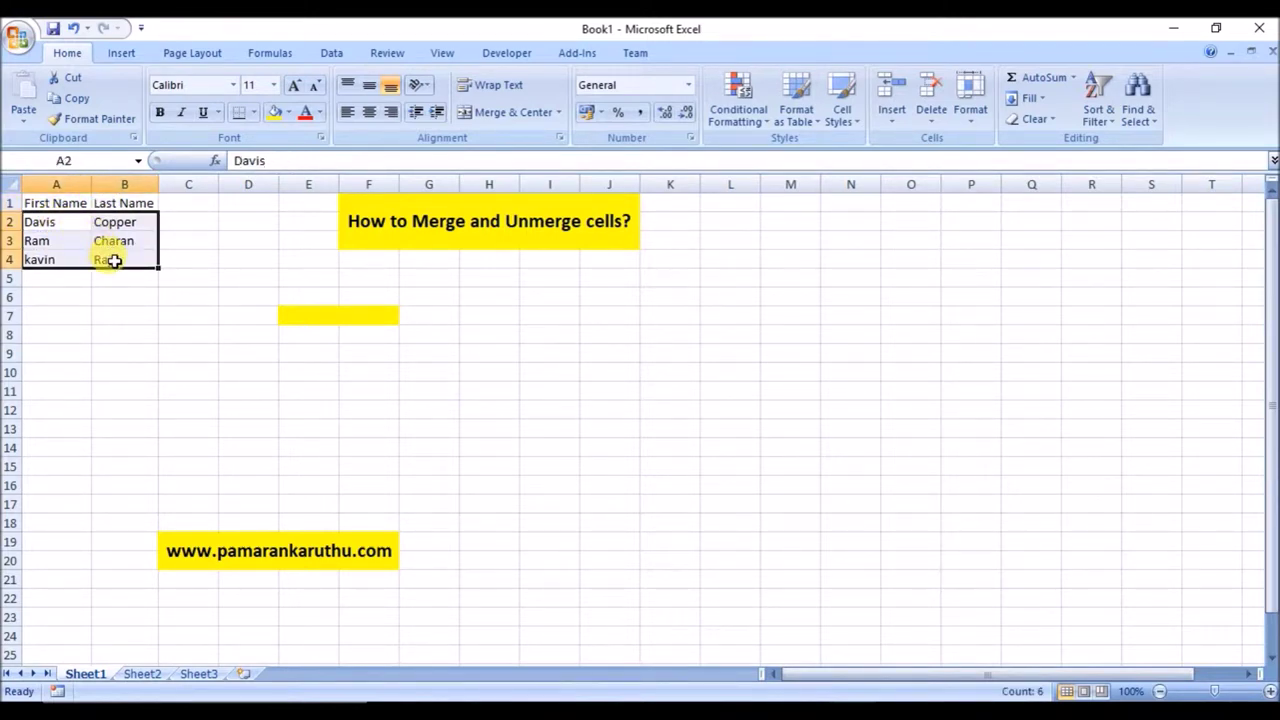
pyautogui.click(540, 111)
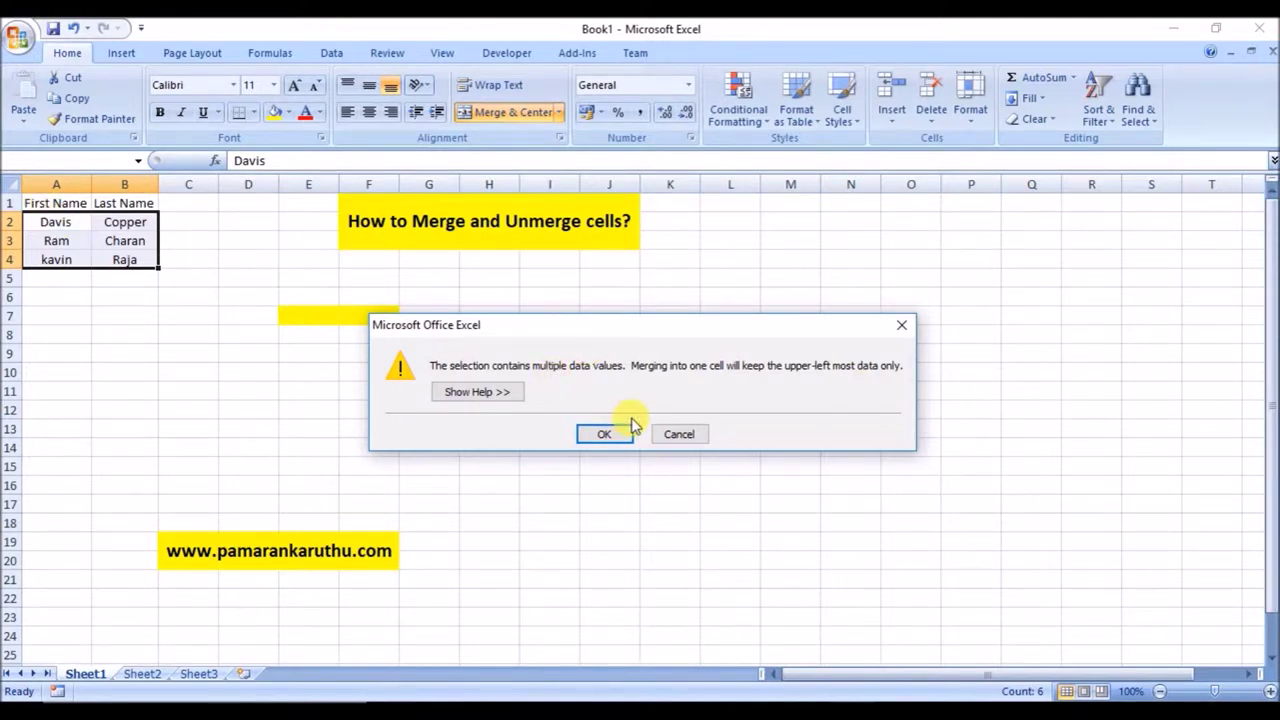
pyautogui.click(679, 434)
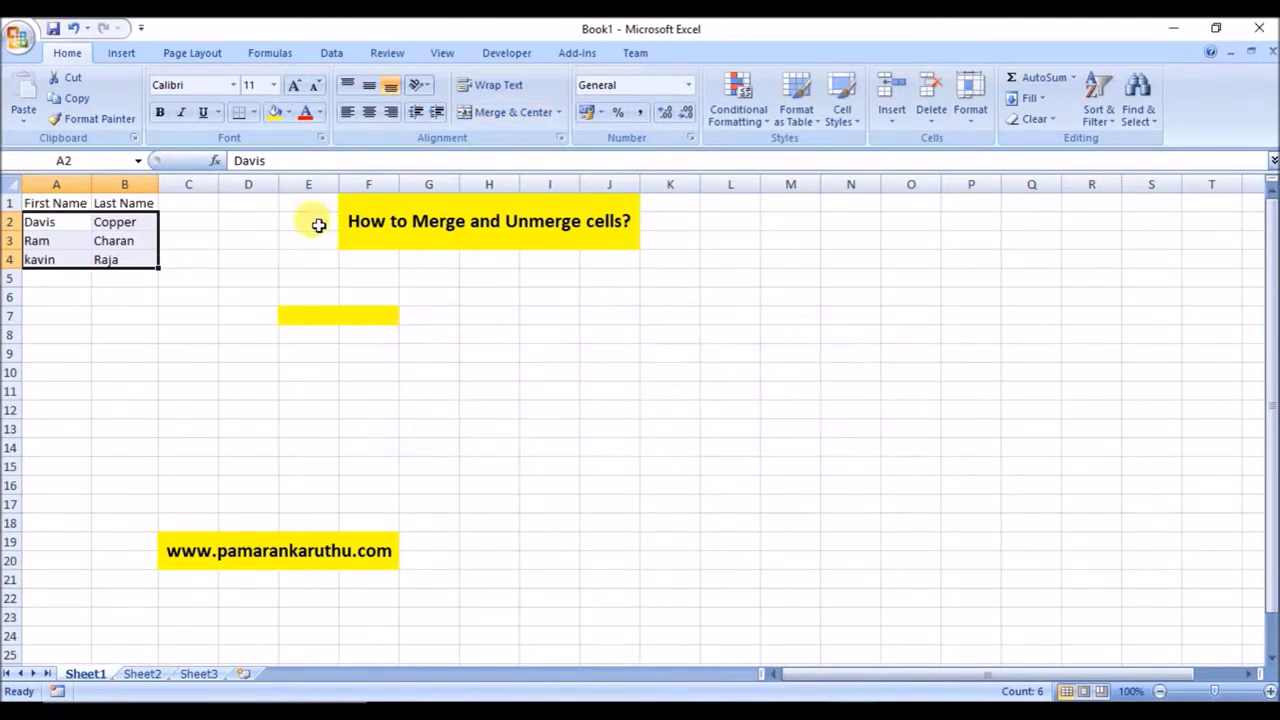
pyautogui.click(338, 312)
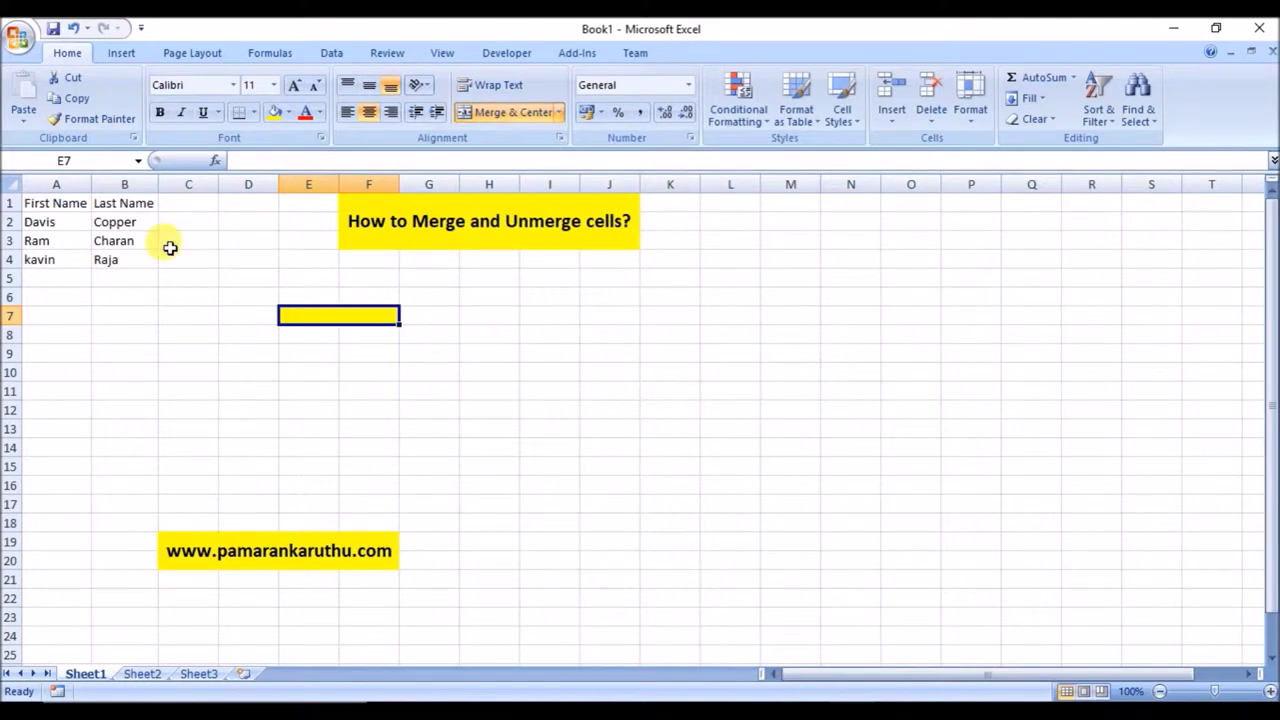
pyautogui.moveTo(82, 219); pyautogui.dragTo(119, 224)
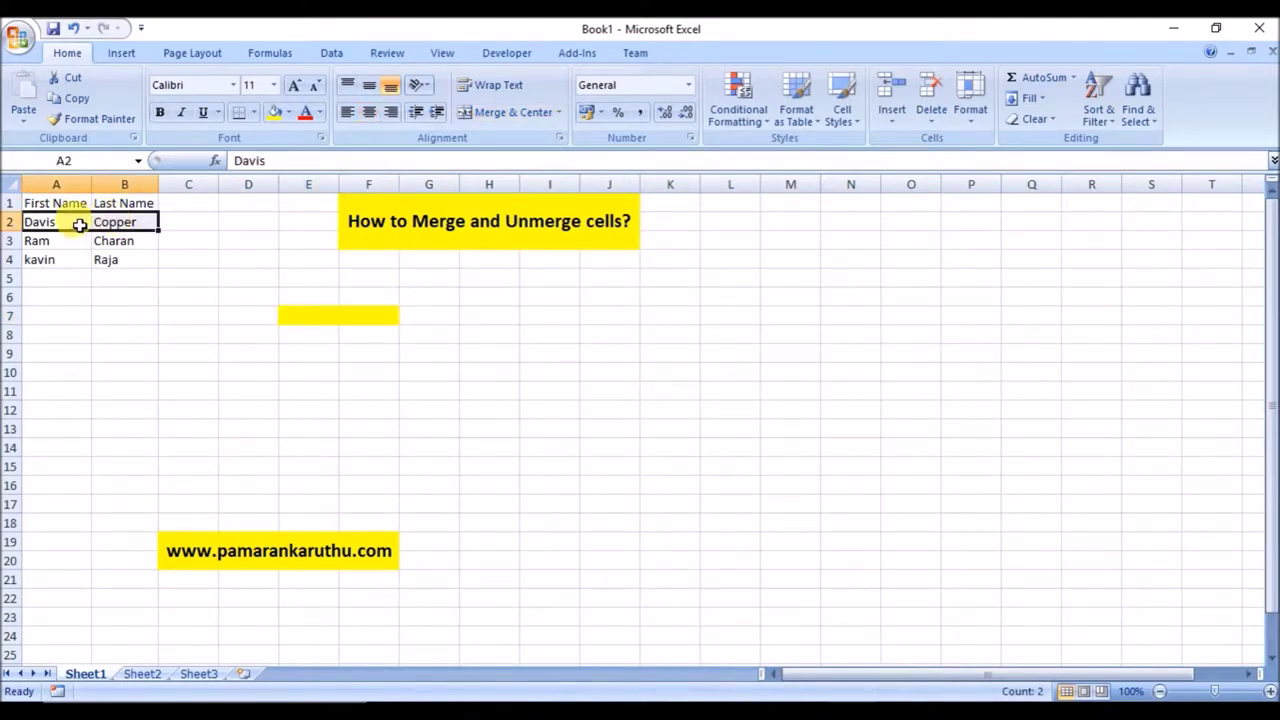
pyautogui.click(500, 112)
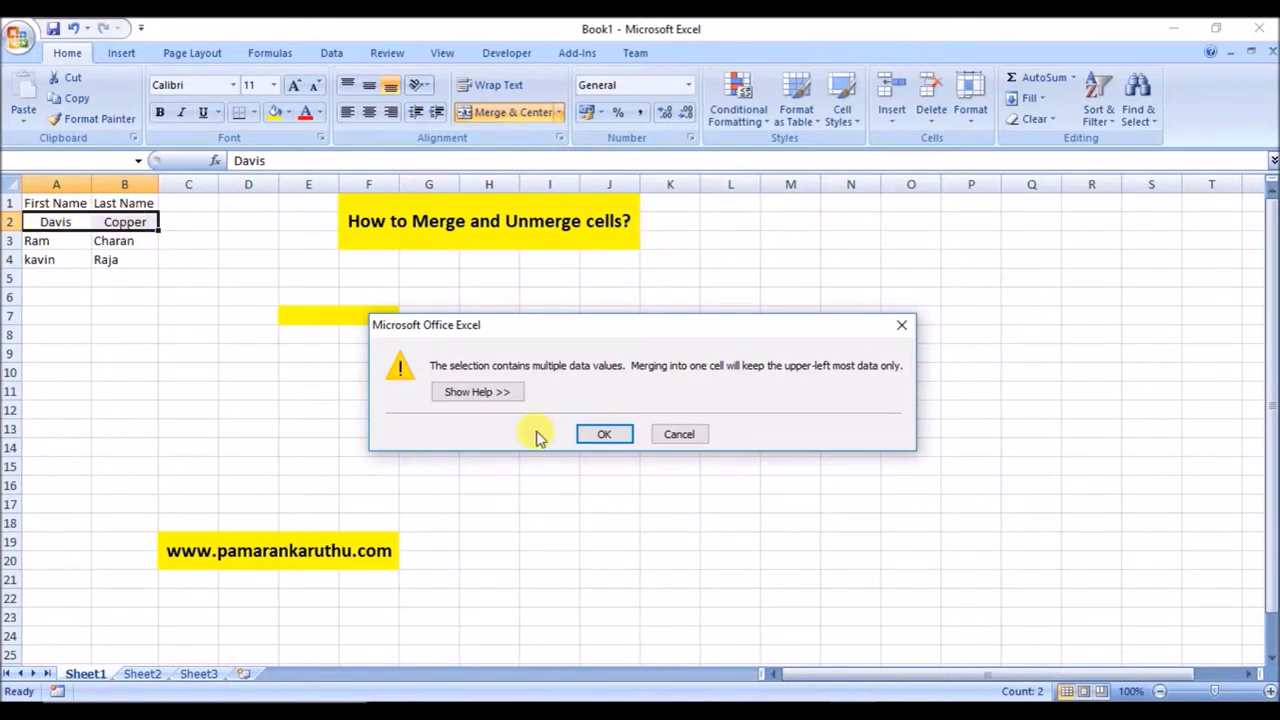
pyautogui.click(605, 434)
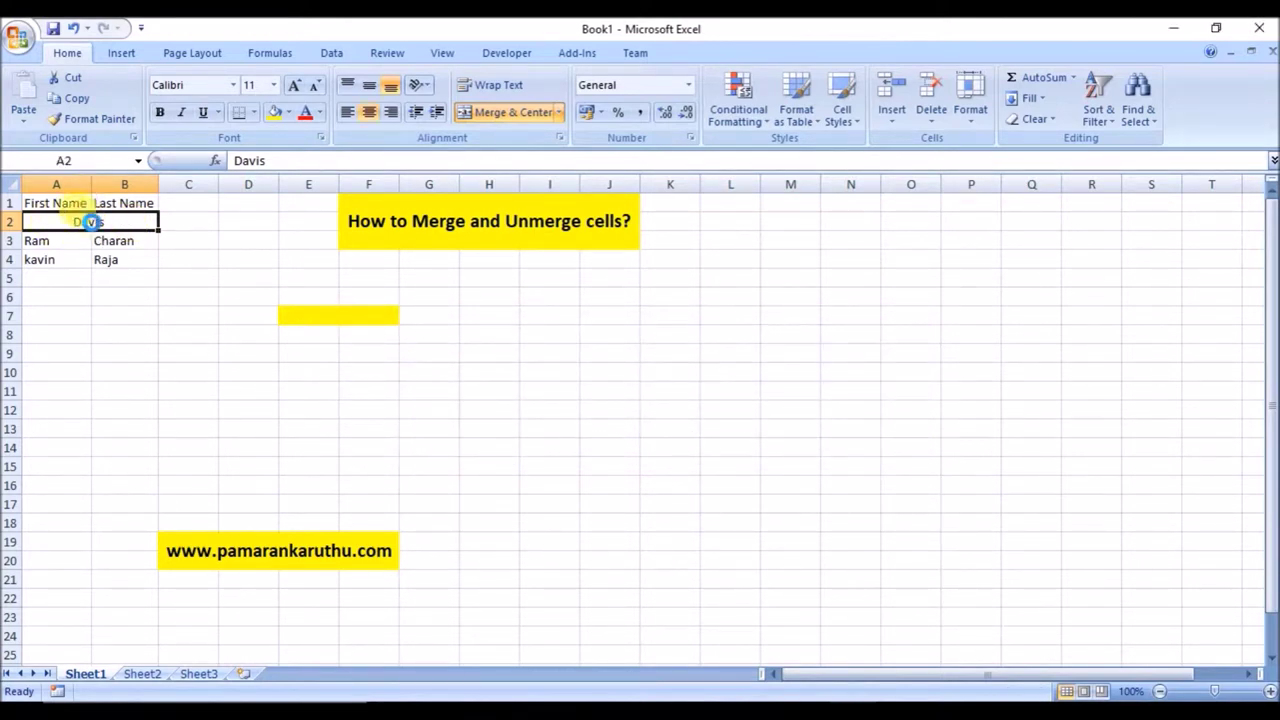
pyautogui.hotkey('ctrl', 'z')
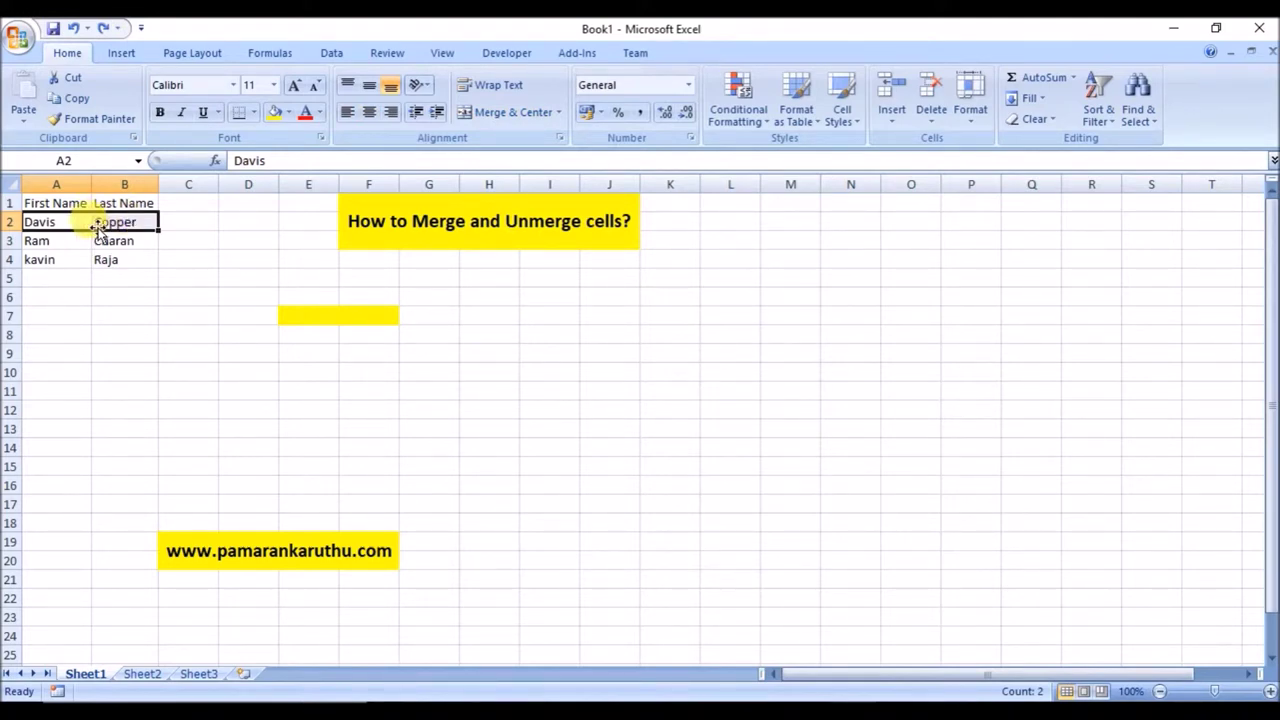
pyautogui.click(62, 218)
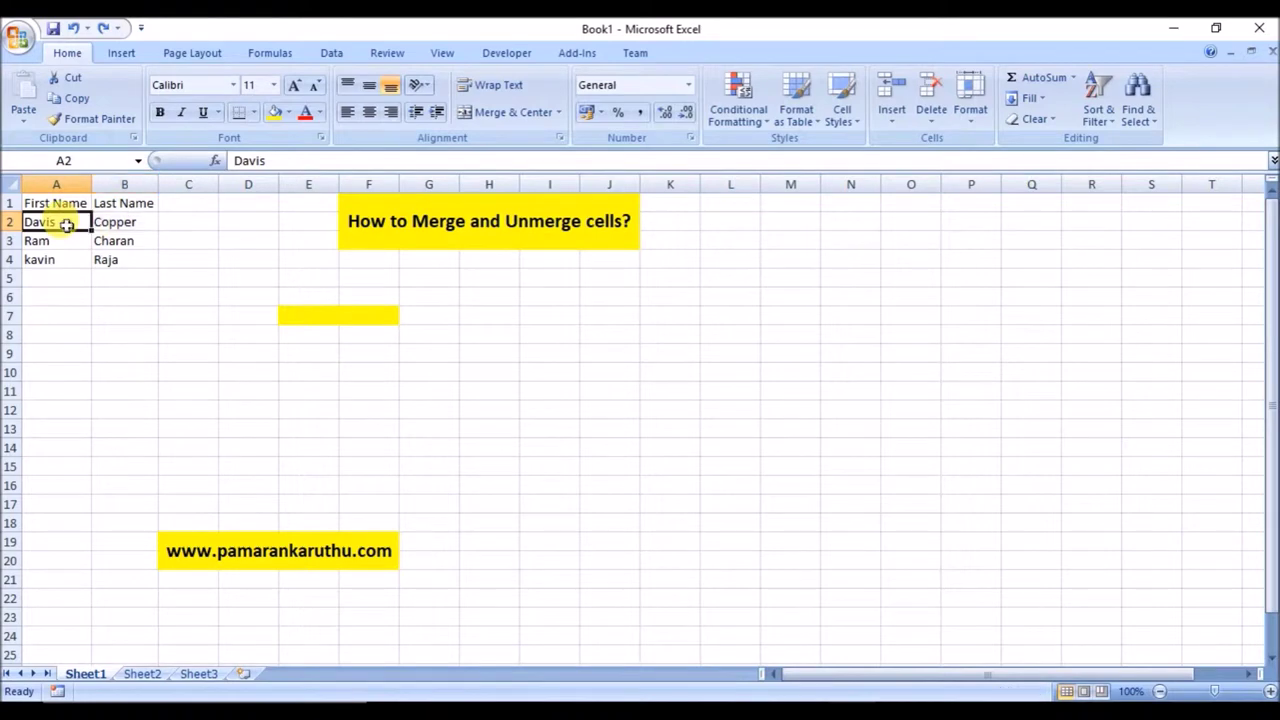
pyautogui.click(137, 219)
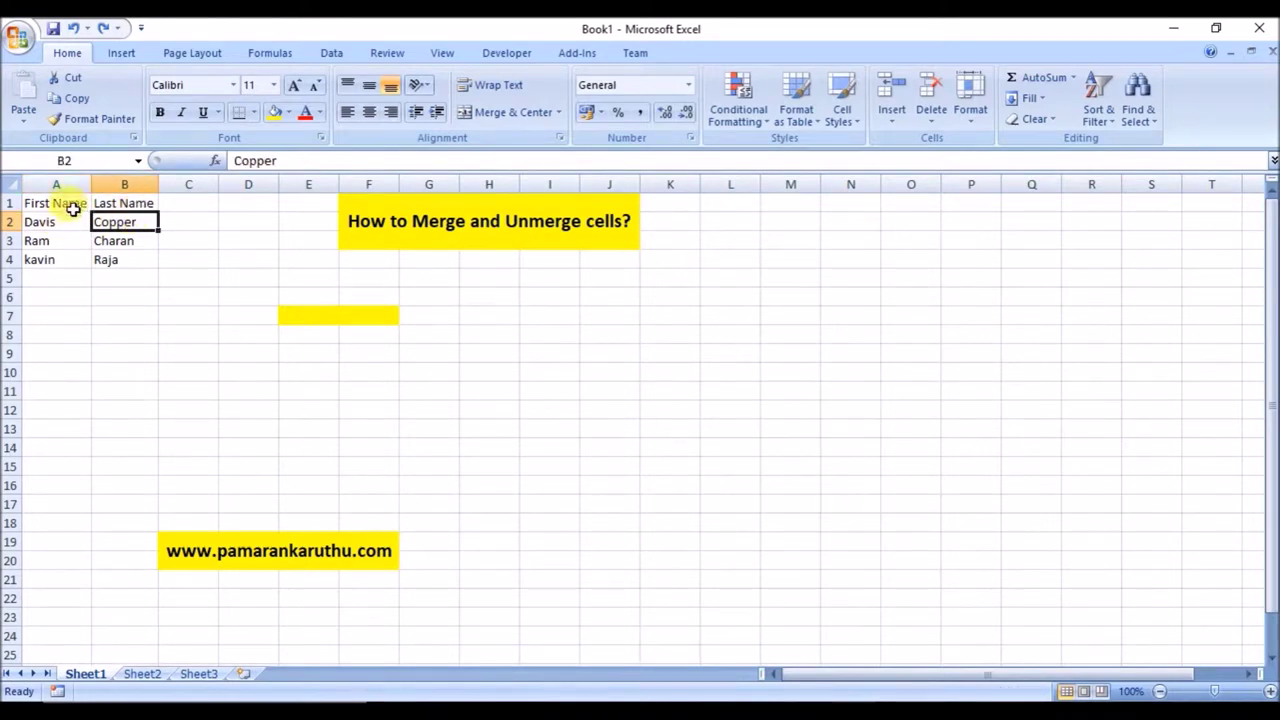
pyautogui.moveTo(63, 222); pyautogui.dragTo(124, 216)
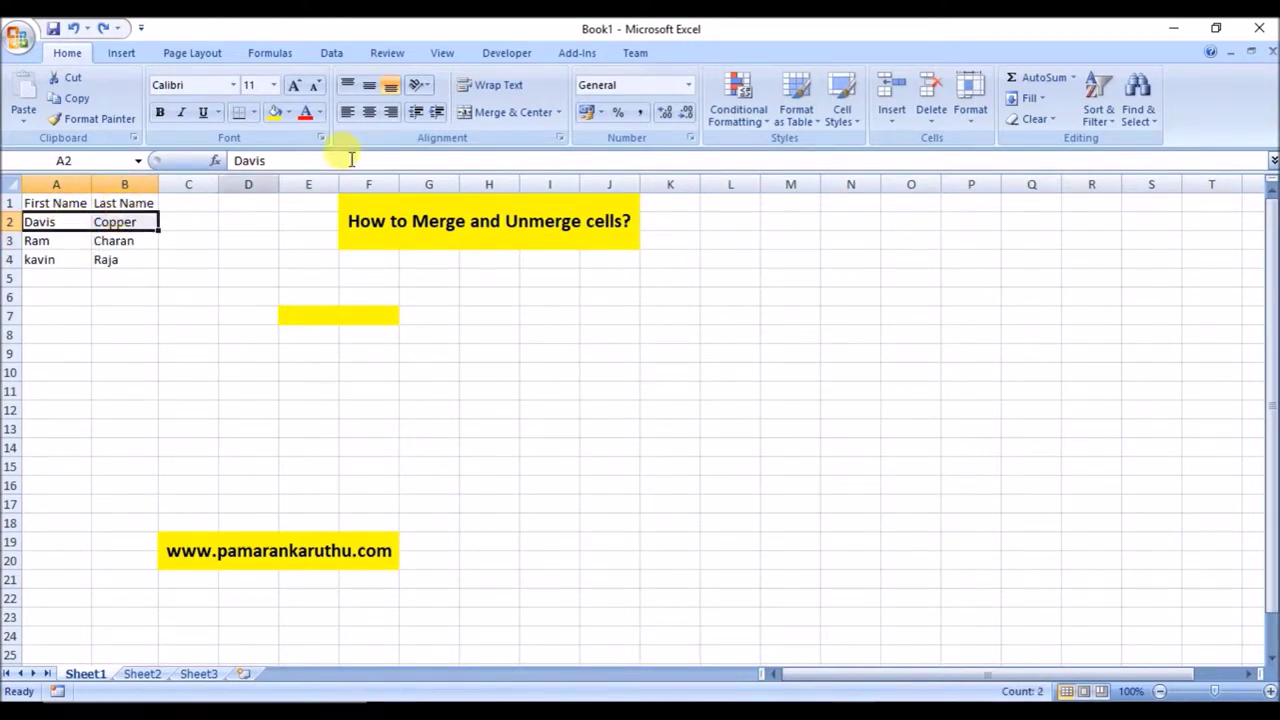
pyautogui.click(489, 116)
pyautogui.click(602, 435)
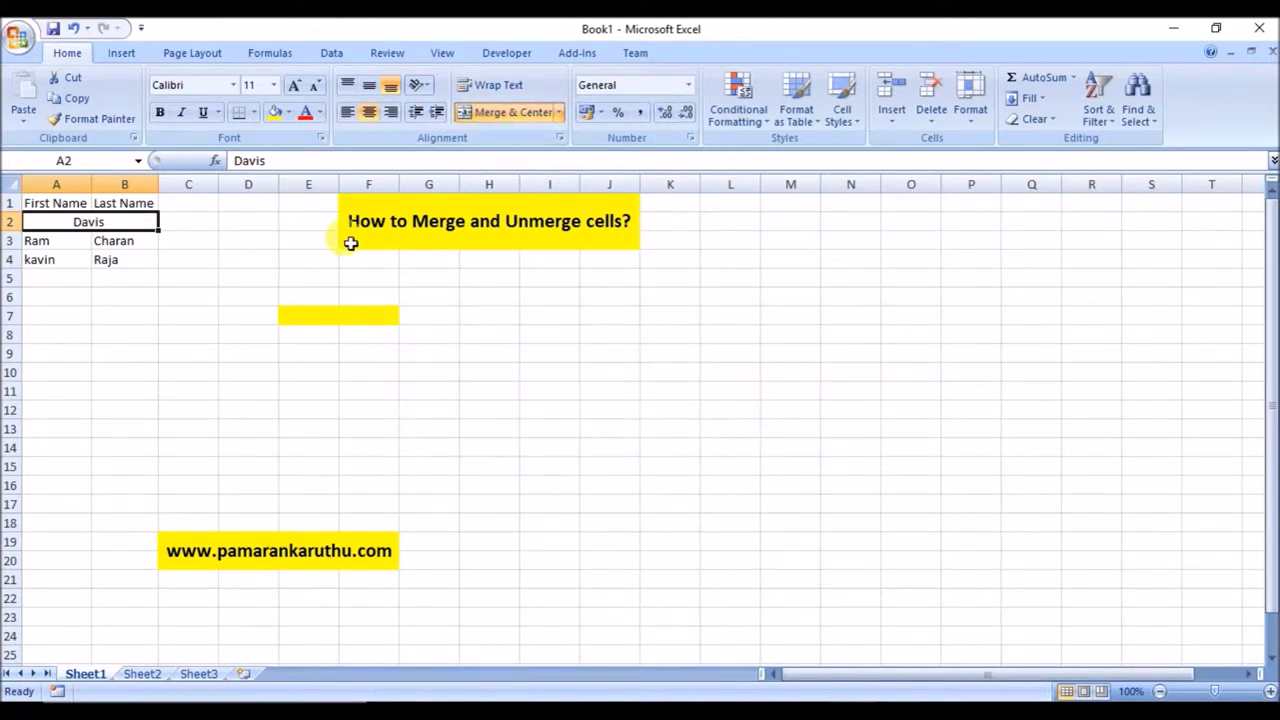
pyautogui.click(95, 241)
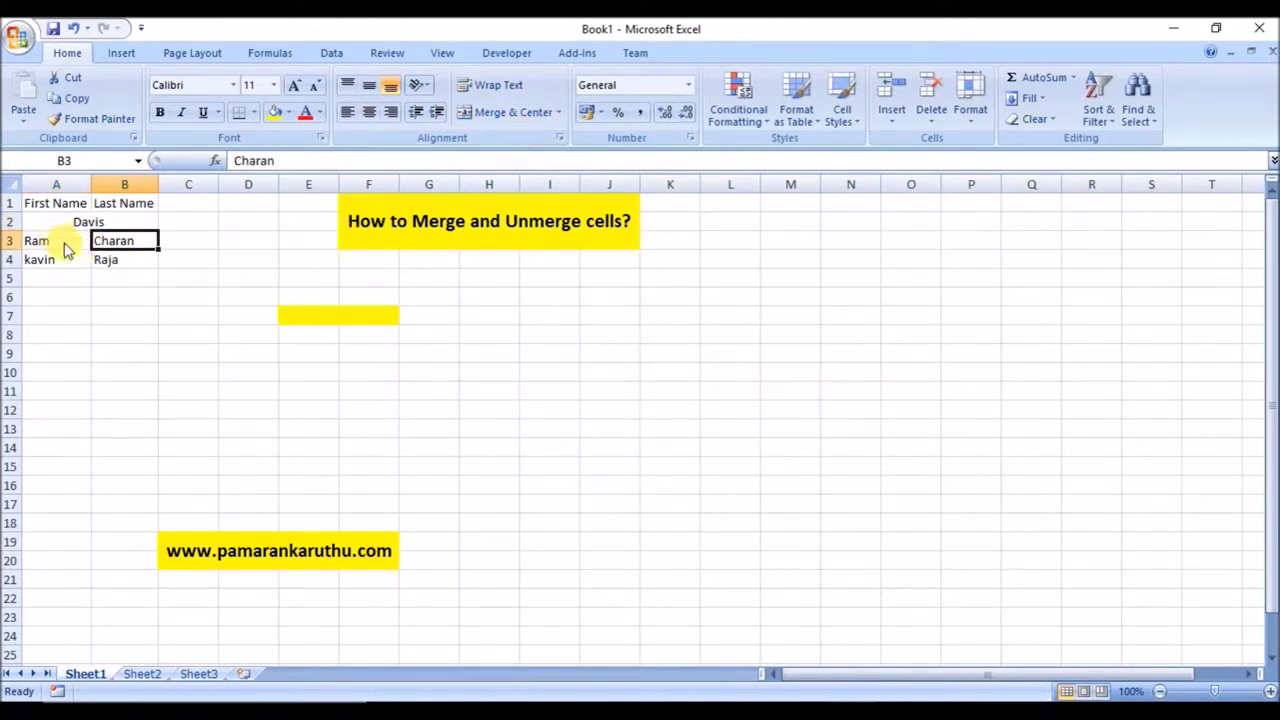
pyautogui.moveTo(63, 241); pyautogui.dragTo(109, 244)
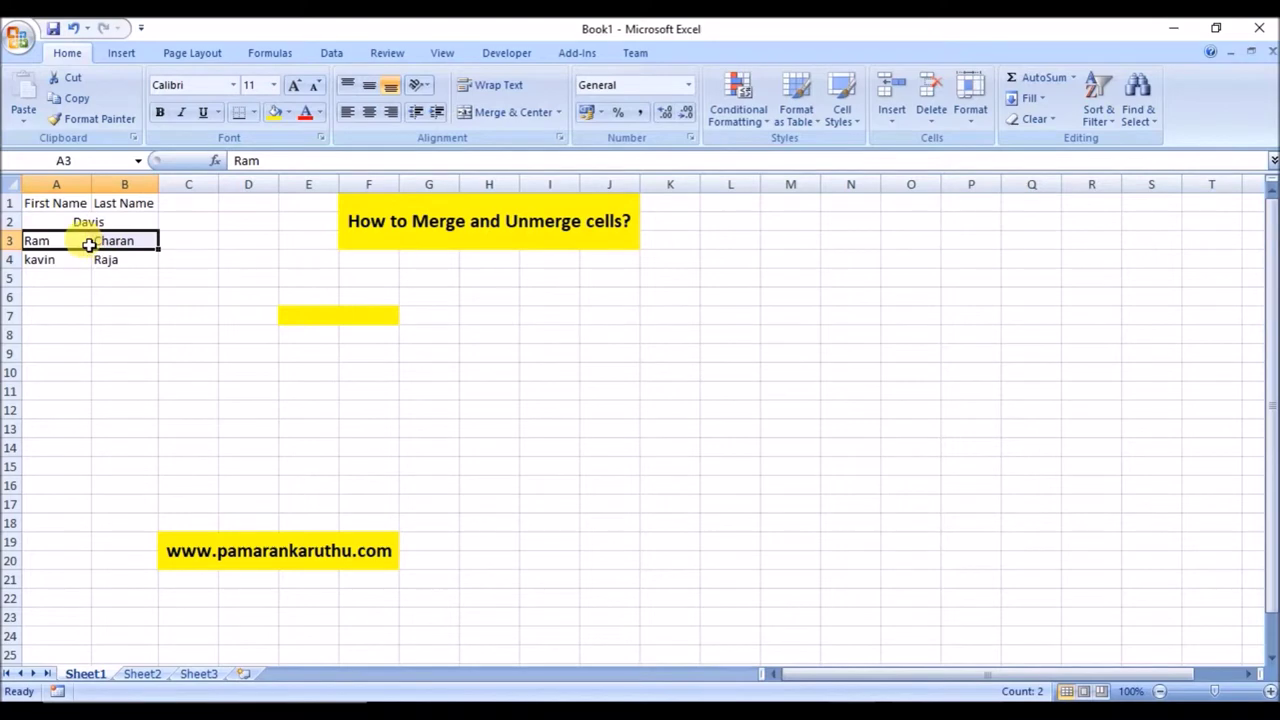
pyautogui.click(119, 224)
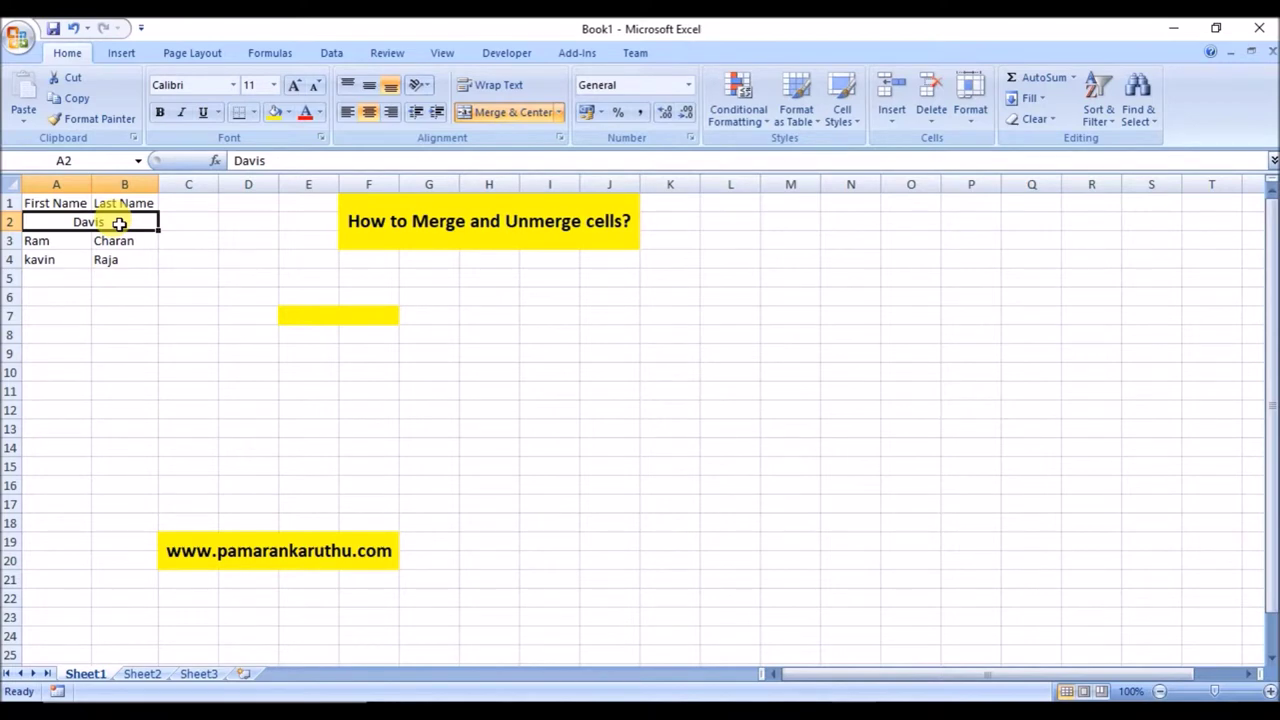
pyautogui.hotkey('ctrl', 'z')
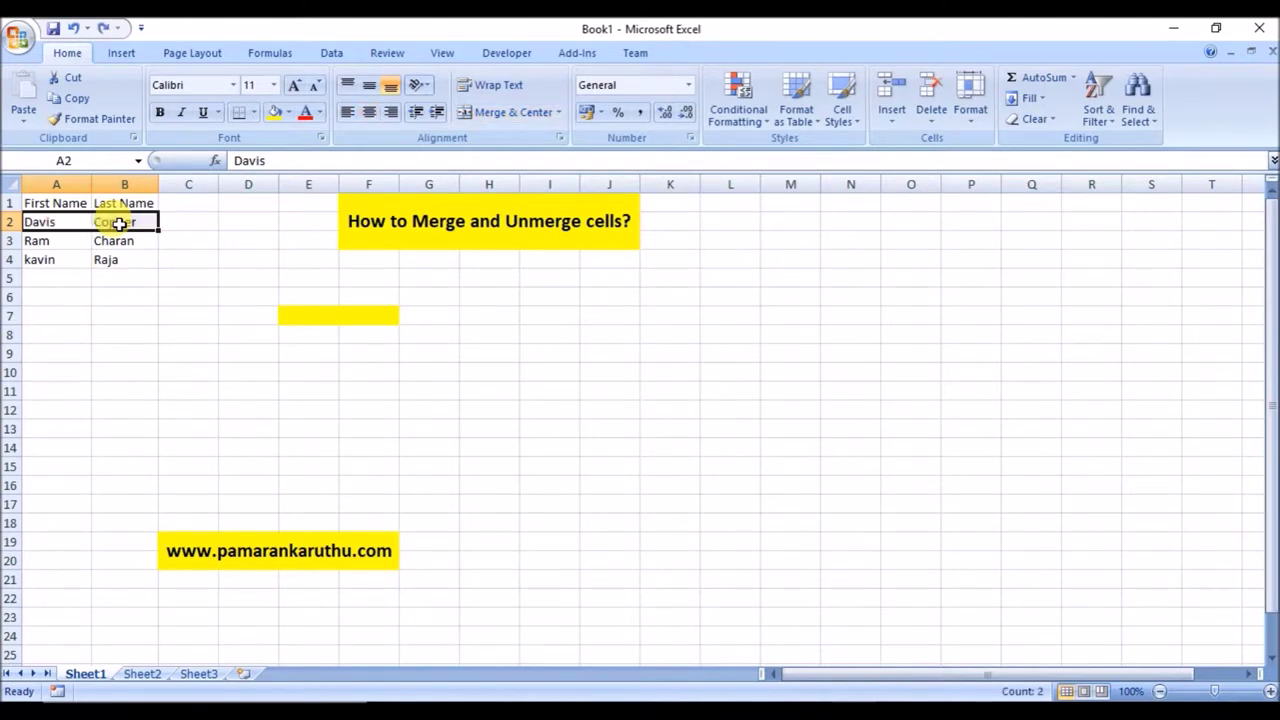
pyautogui.click(119, 224)
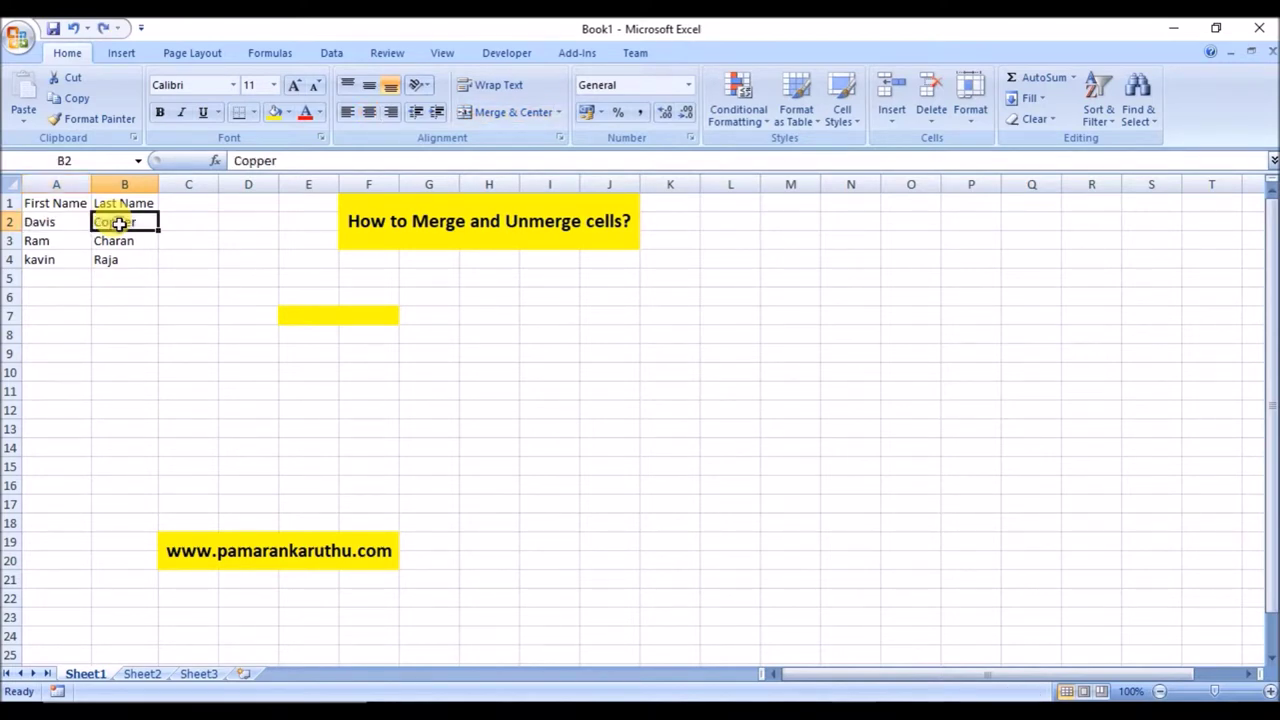
pyautogui.click(561, 113)
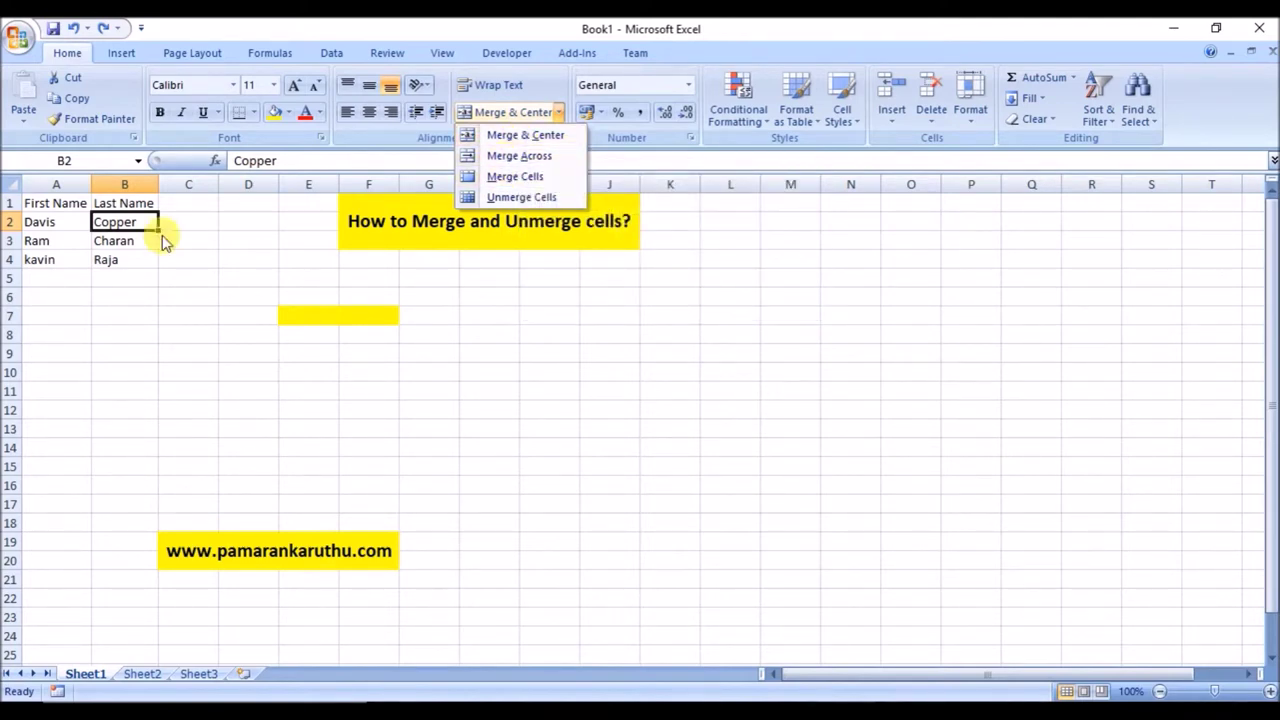
pyautogui.click(108, 226)
pyautogui.moveTo(59, 221); pyautogui.dragTo(114, 258)
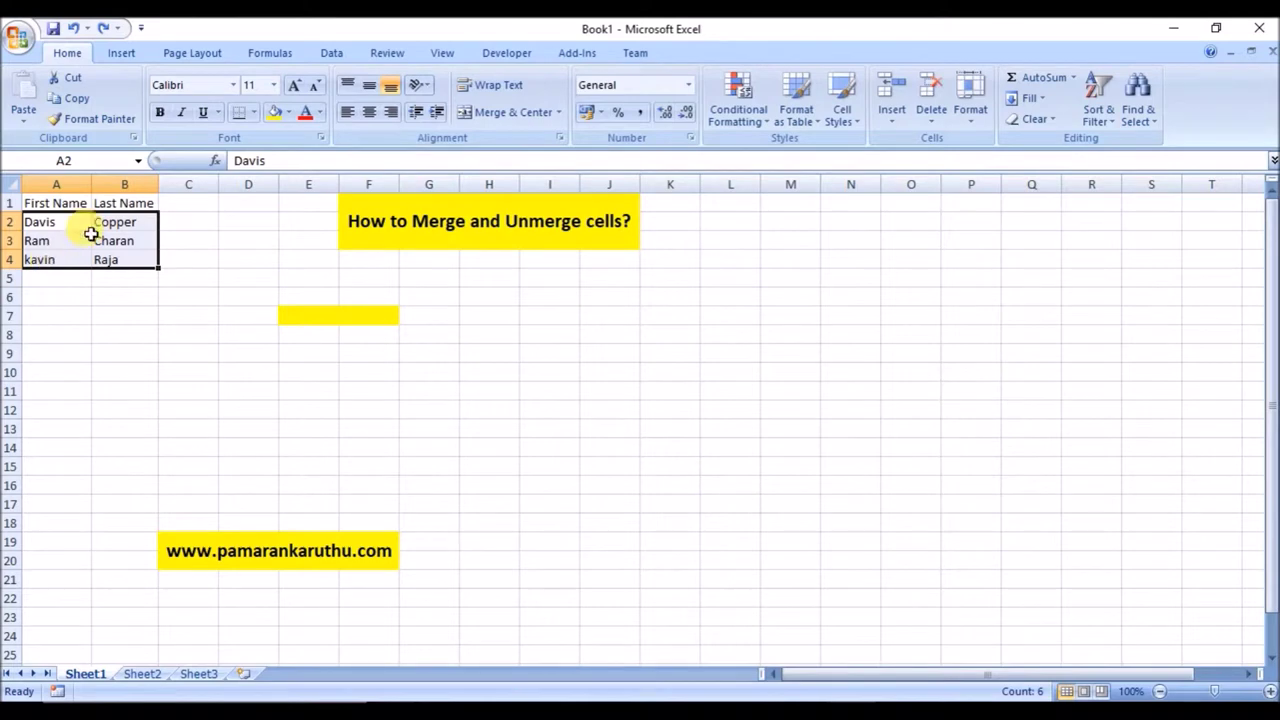
# - Apply Merge Across to A2:B4, accepting warnings so rows keep only Davis, Ram and kavin
pyautogui.click(558, 112)
pyautogui.click(538, 158)
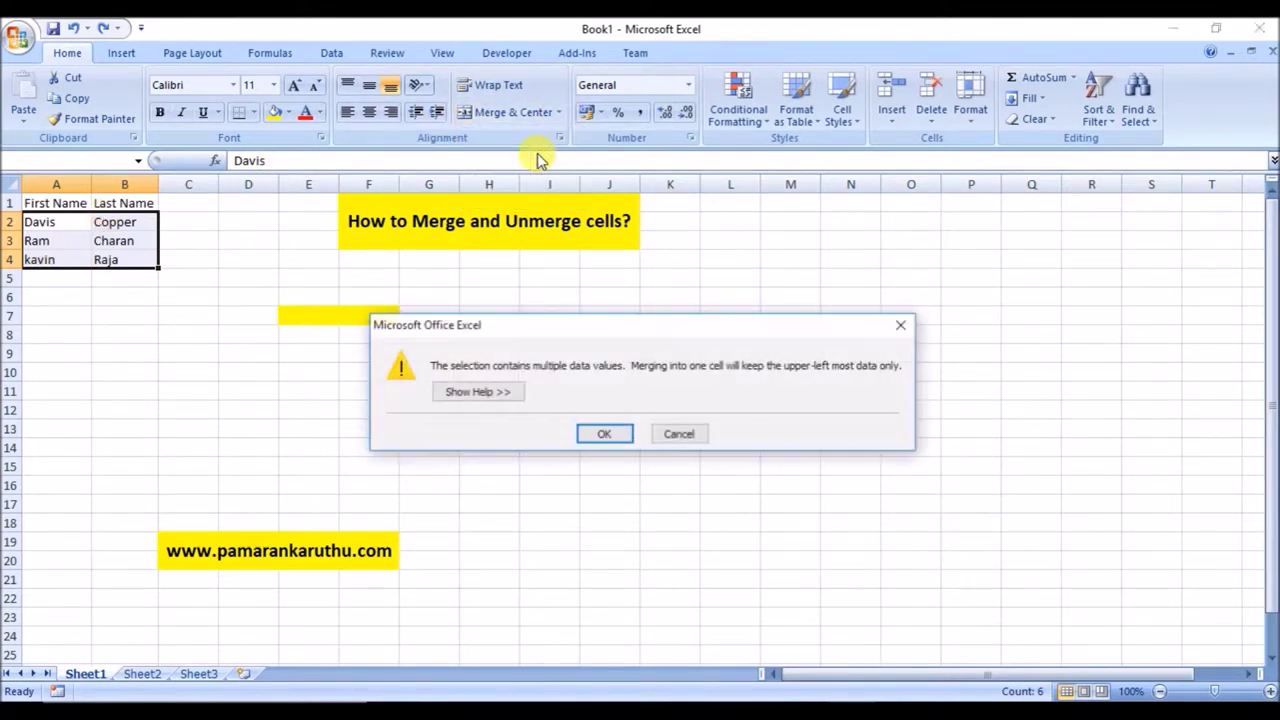
pyautogui.click(604, 434)
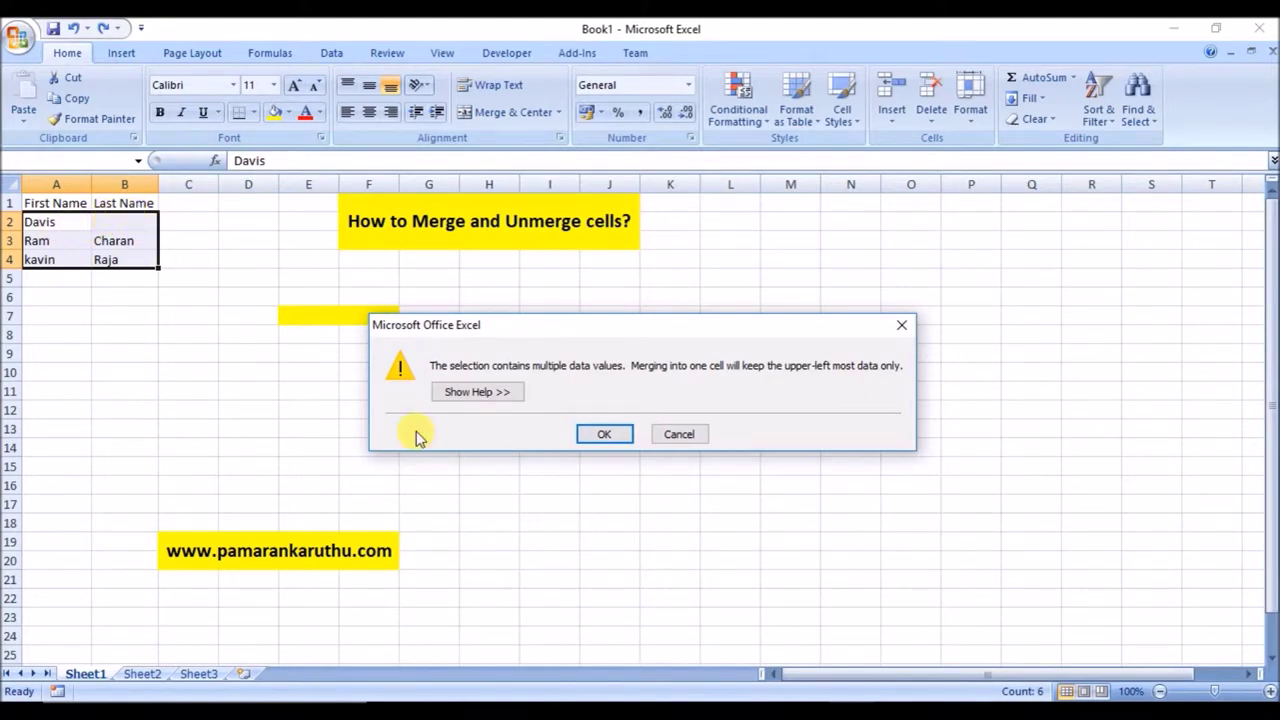
pyautogui.click(606, 436)
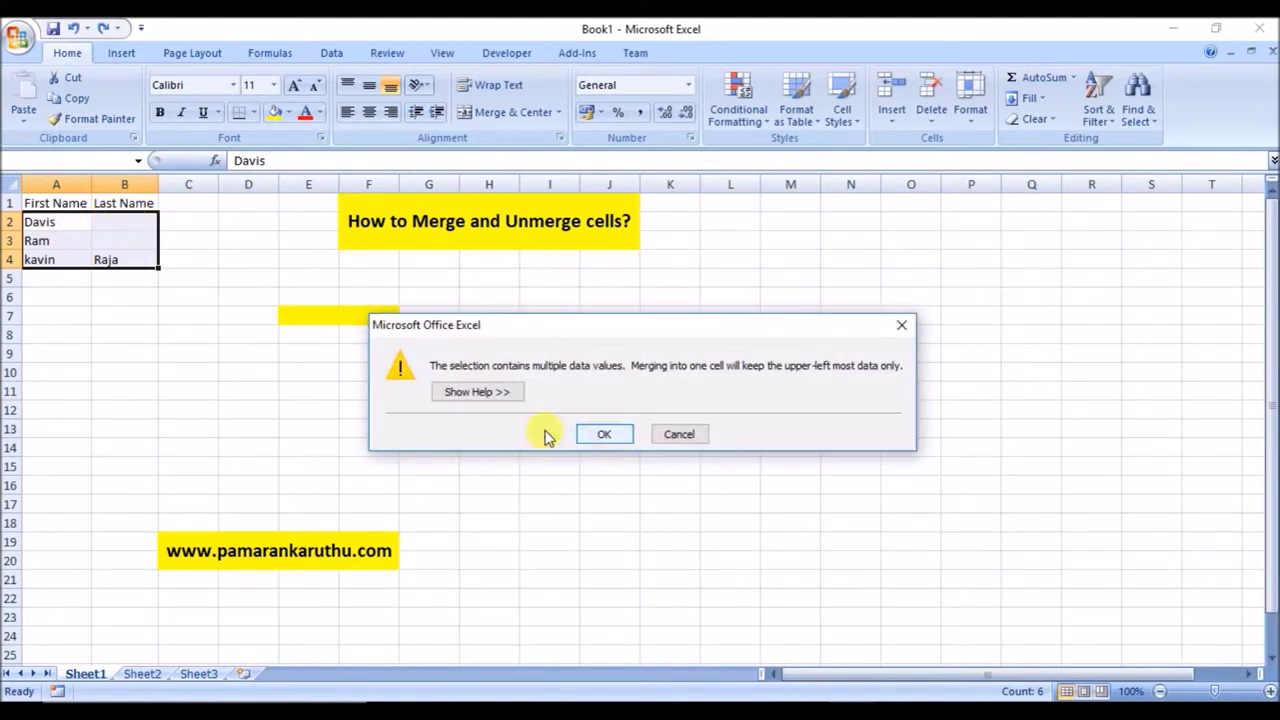
pyautogui.click(600, 436)
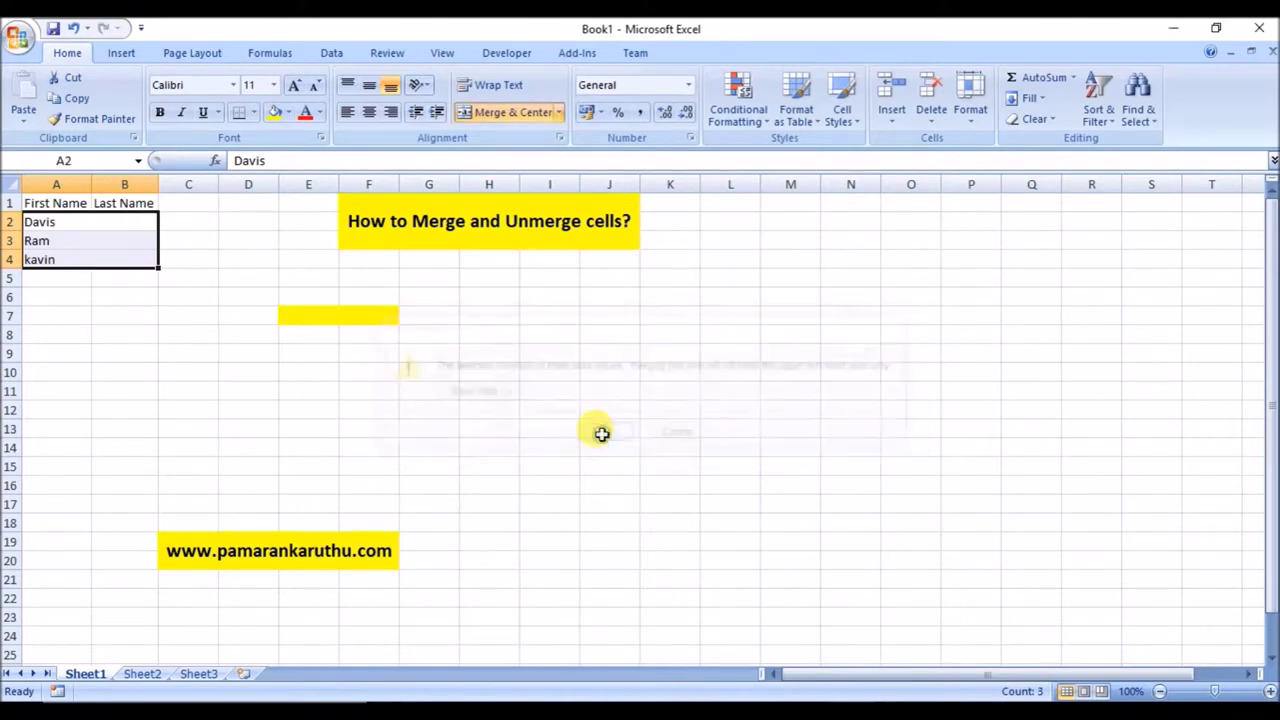
# - Inspect the merged Davis, Ram and kavin rows, then undo the Merge Across
pyautogui.click(64, 236)
pyautogui.click(64, 220)
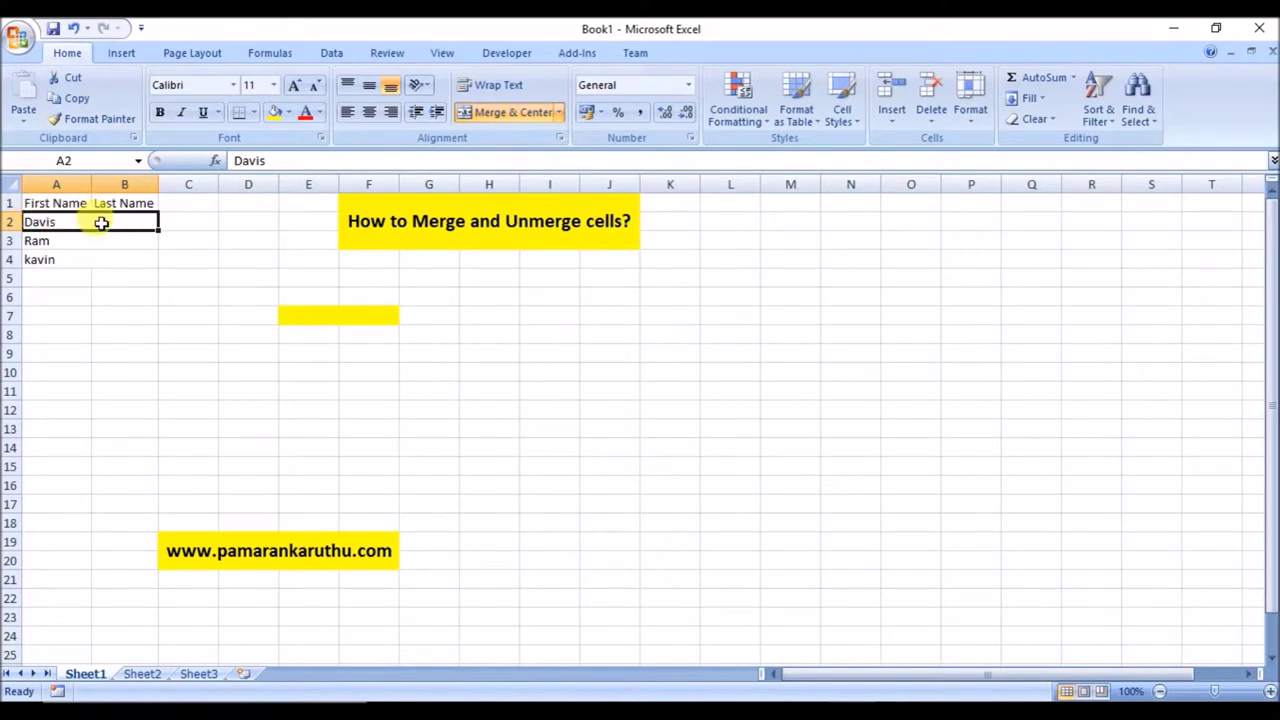
pyautogui.click(65, 256)
pyautogui.click(77, 226)
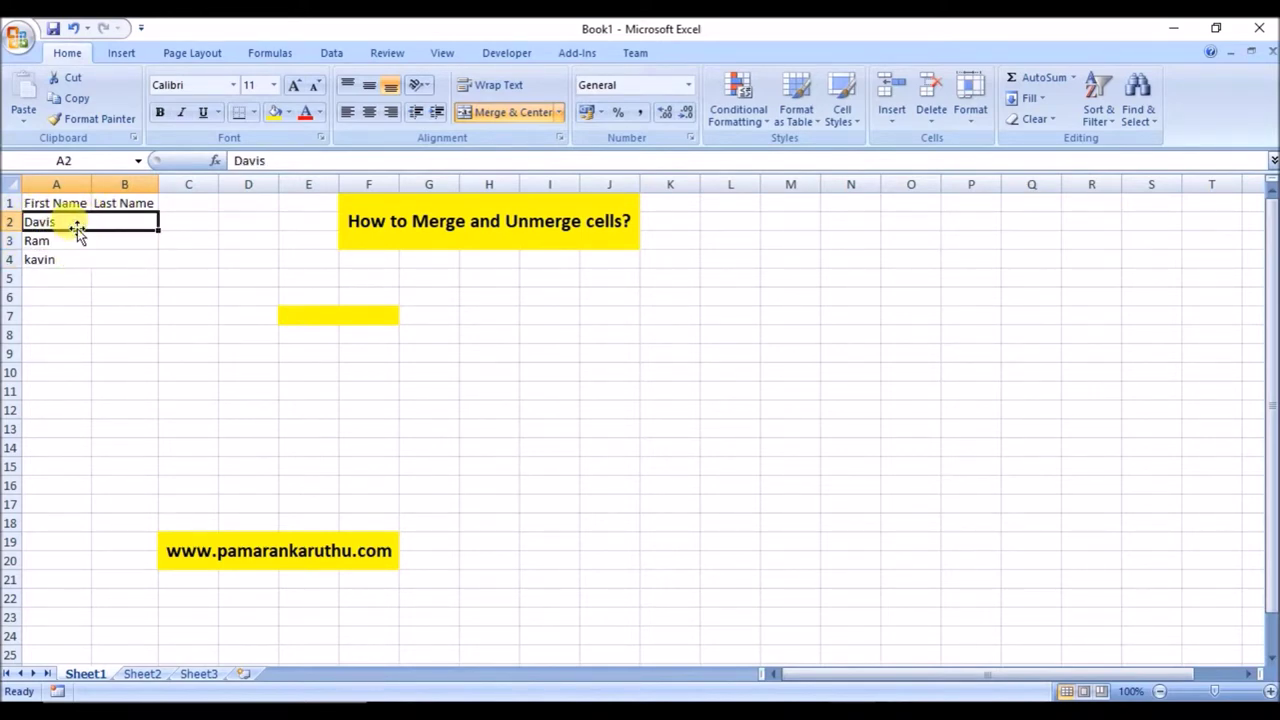
pyautogui.hotkey('ctrl', 'z')
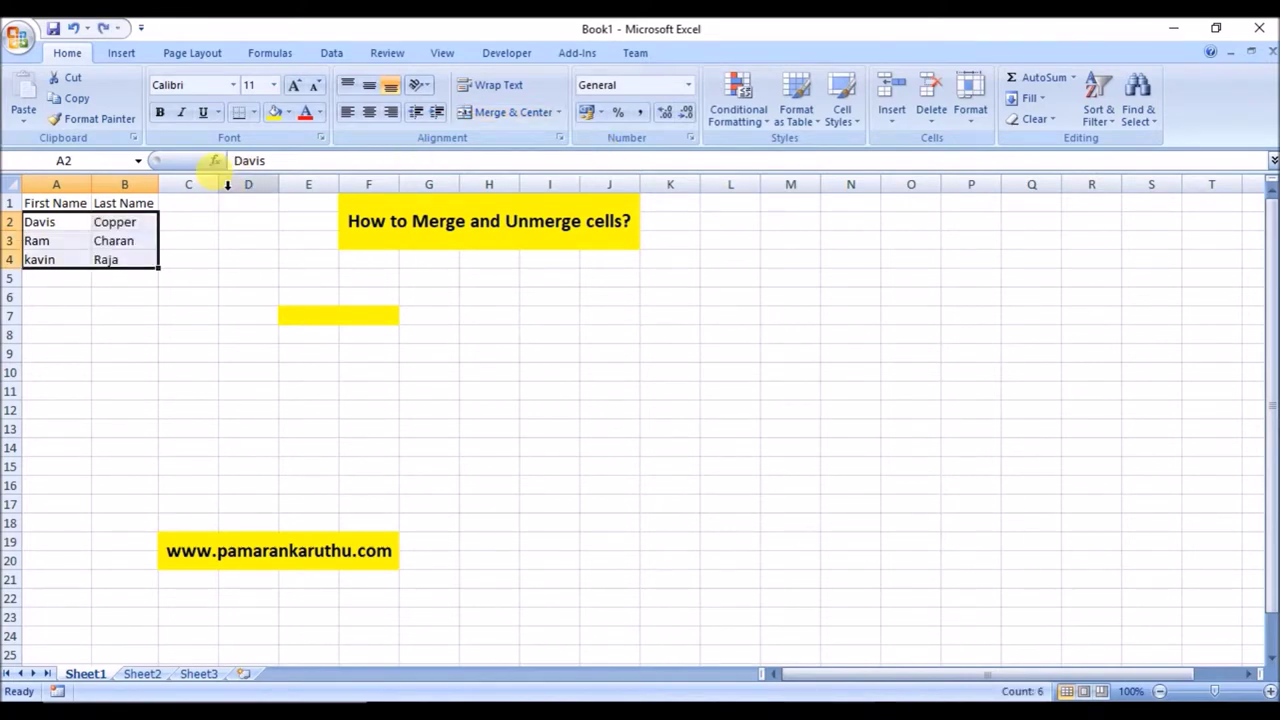
# - Merge A2:B4 into one cell with Merge Cells, keeping only Davis
pyautogui.click(559, 113)
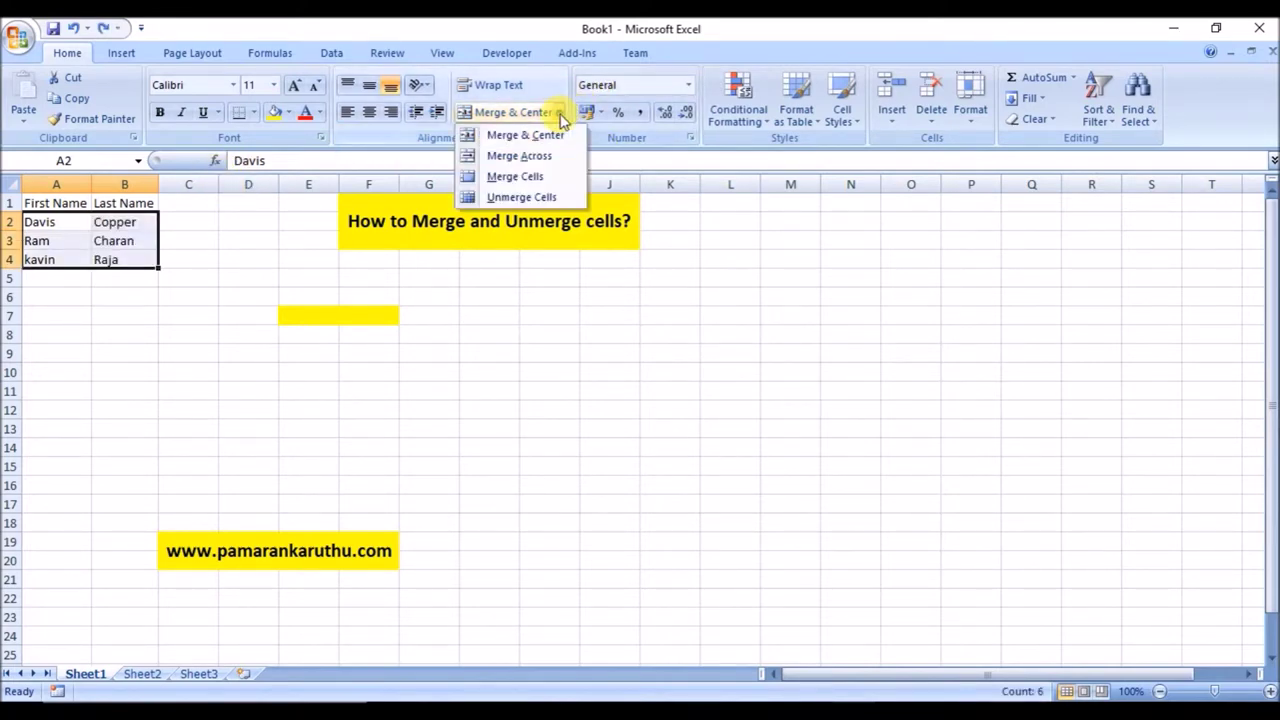
pyautogui.click(525, 180)
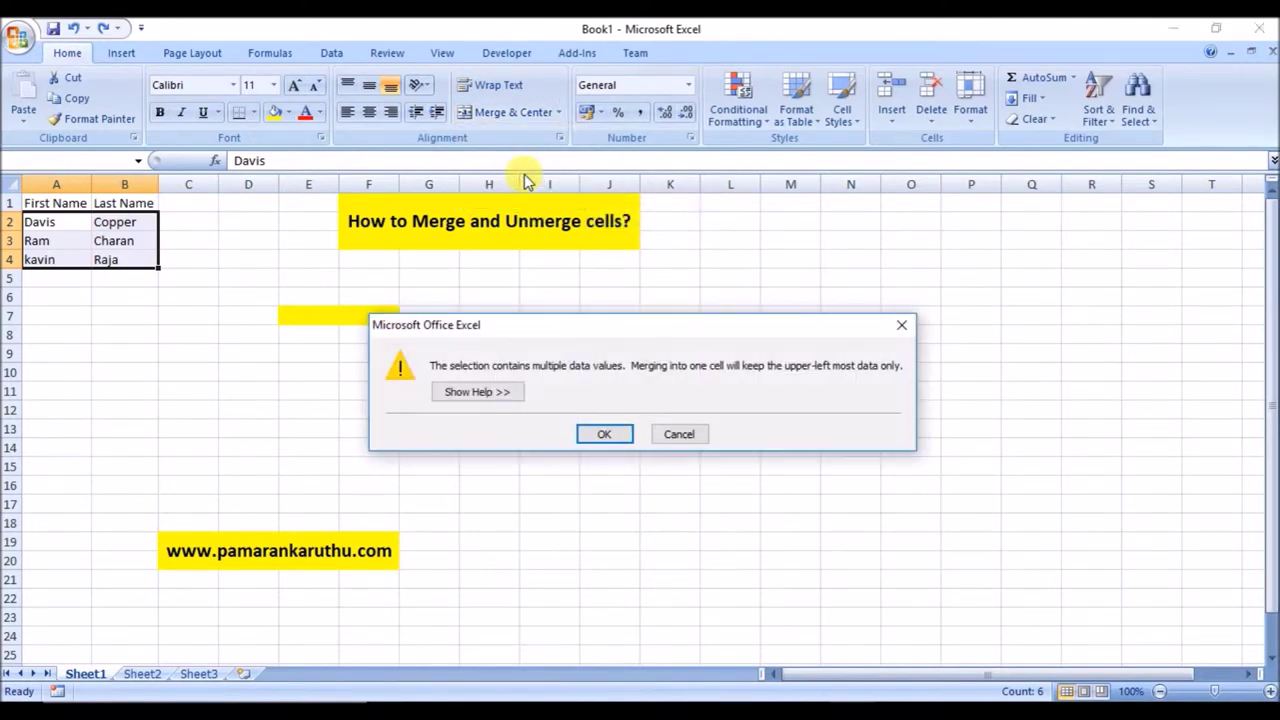
pyautogui.click(592, 440)
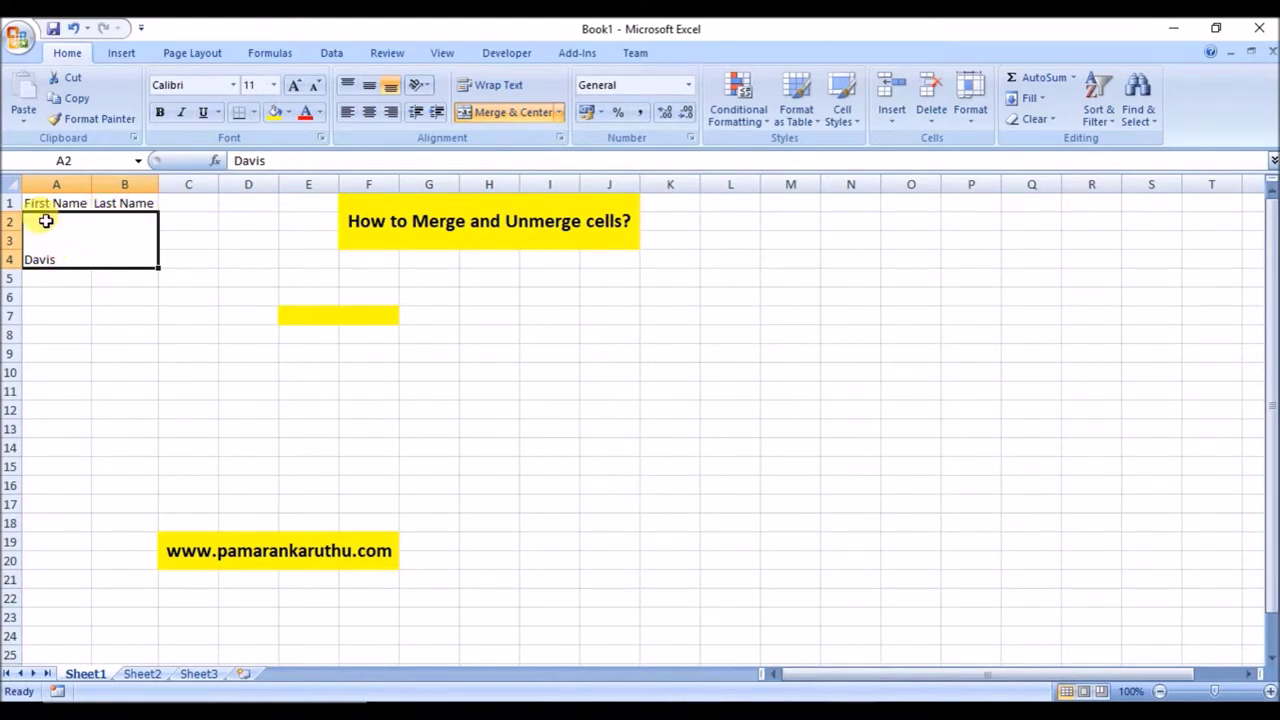
# - Center Davis horizontally and vertically, then unmerge A2:B4 into separate cells
pyautogui.click(369, 112)
pyautogui.click(370, 88)
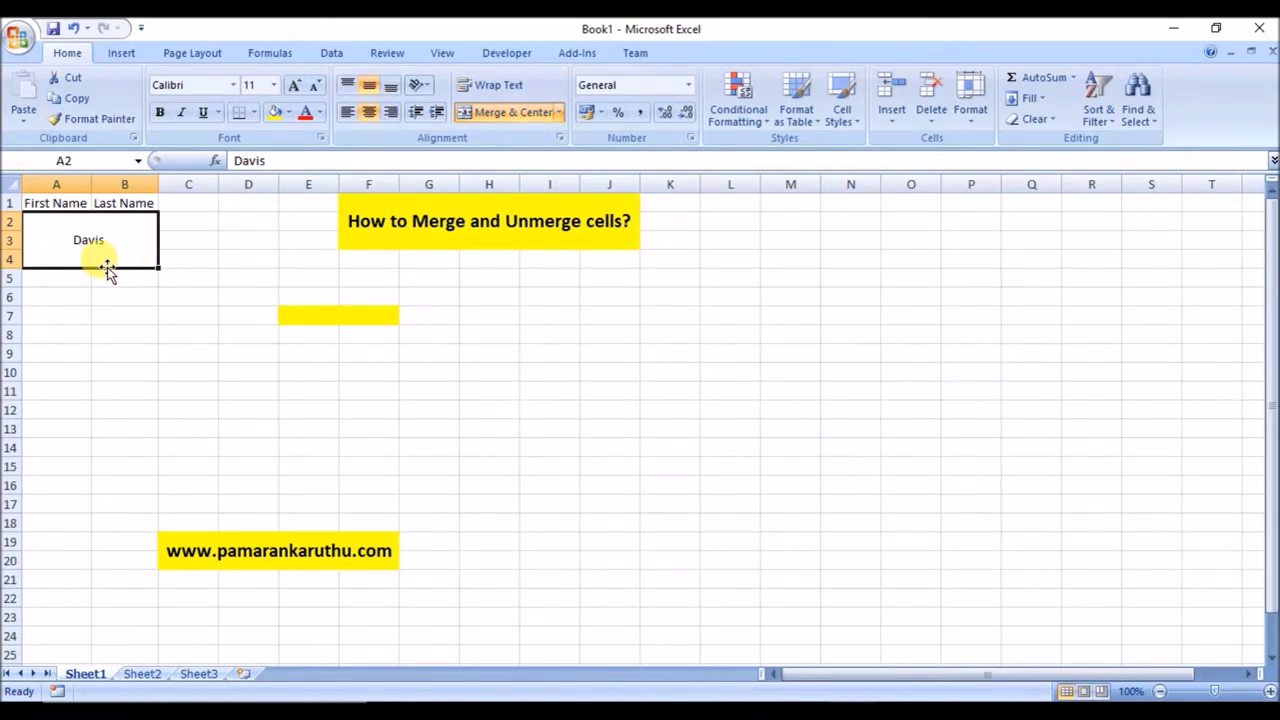
pyautogui.click(563, 112)
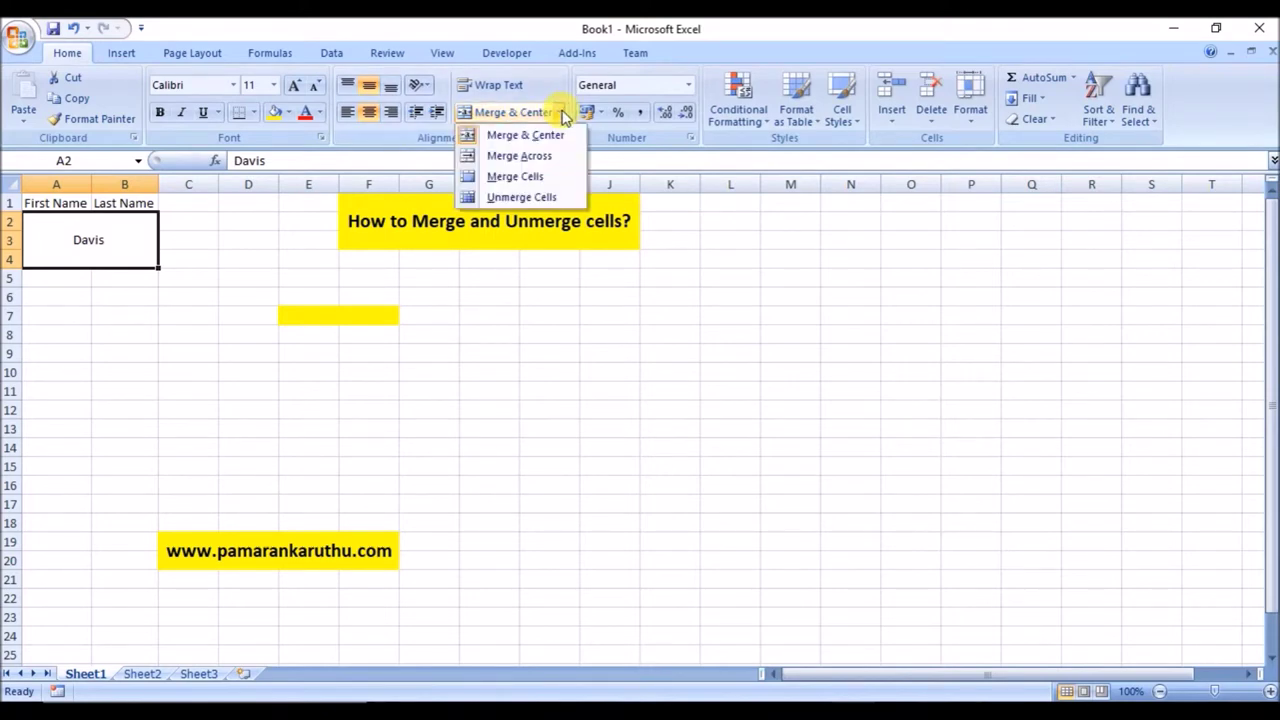
pyautogui.click(145, 272)
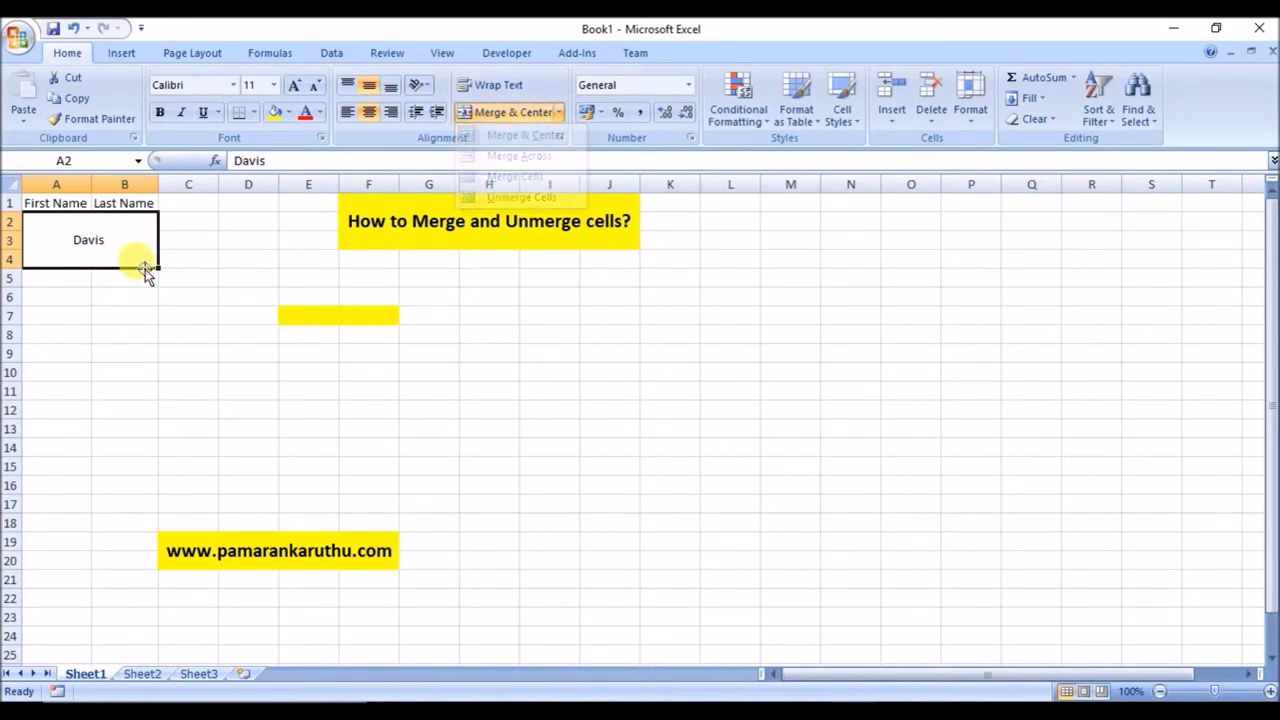
pyautogui.click(560, 113)
pyautogui.click(525, 198)
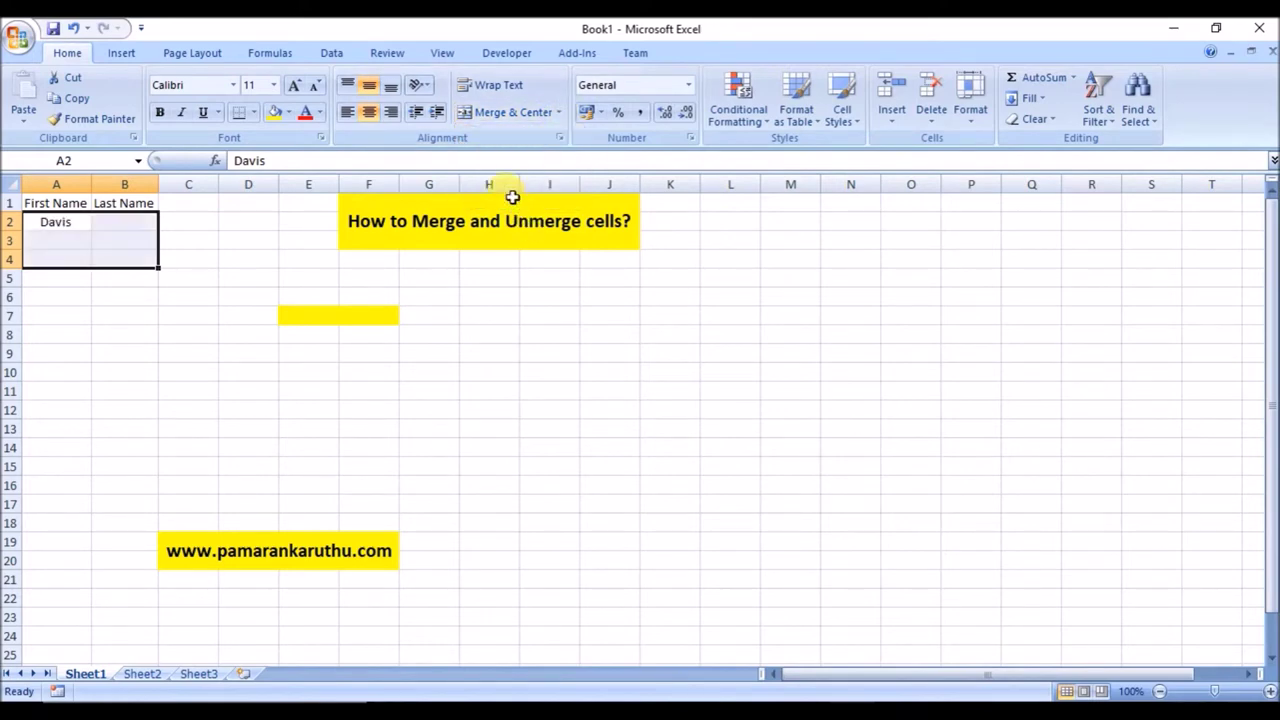
# - Confirm B2, B4 and A3 are empty while A2 still holds Davis
pyautogui.click(117, 222)
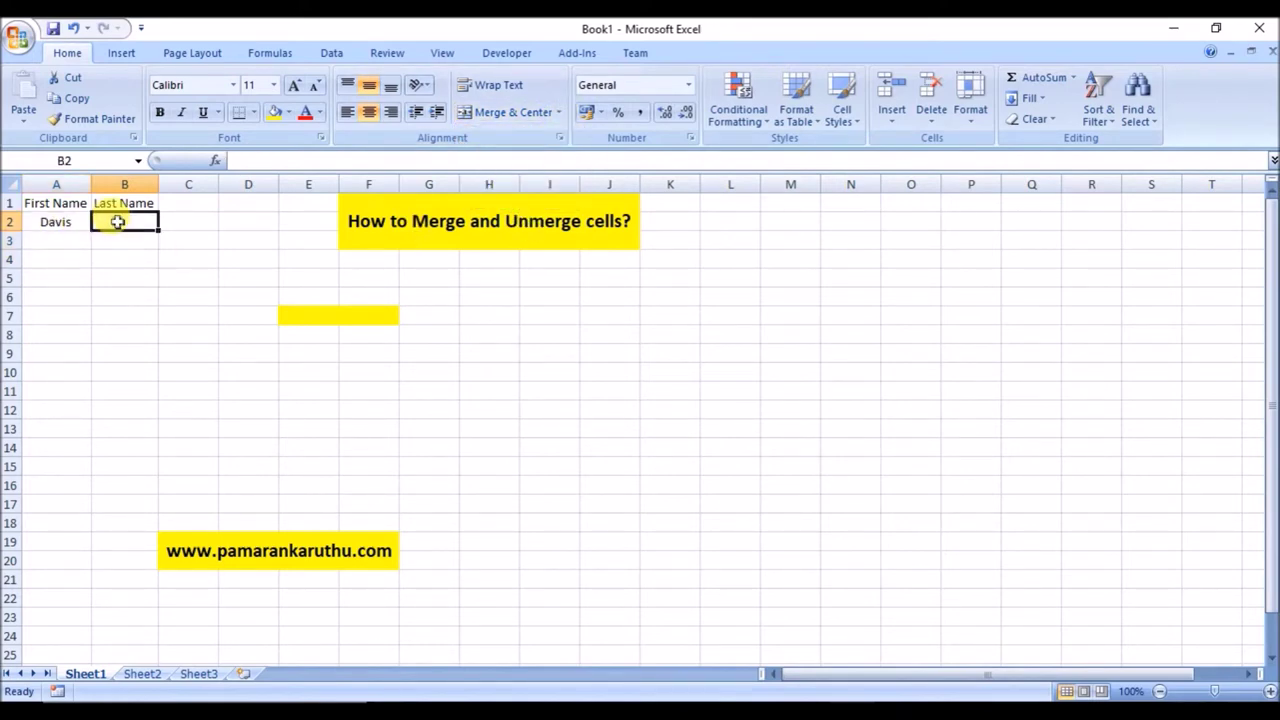
pyautogui.click(118, 256)
pyautogui.click(60, 238)
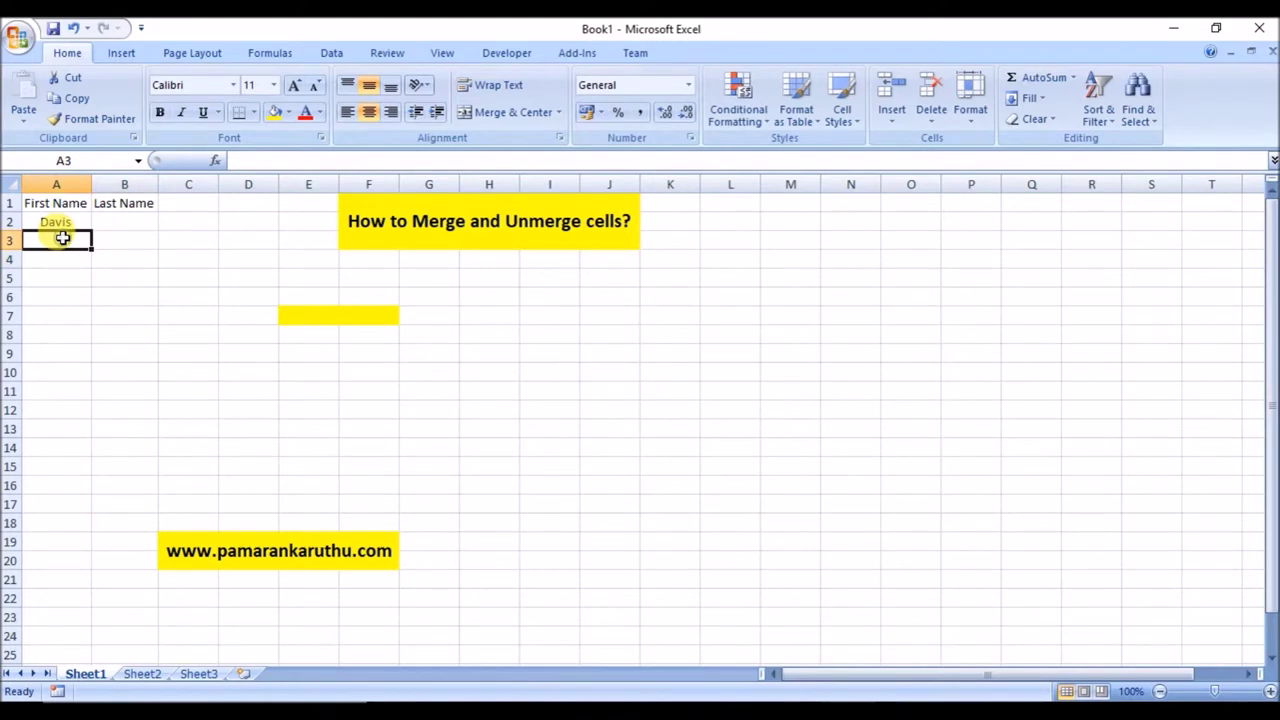
pyautogui.click(62, 222)
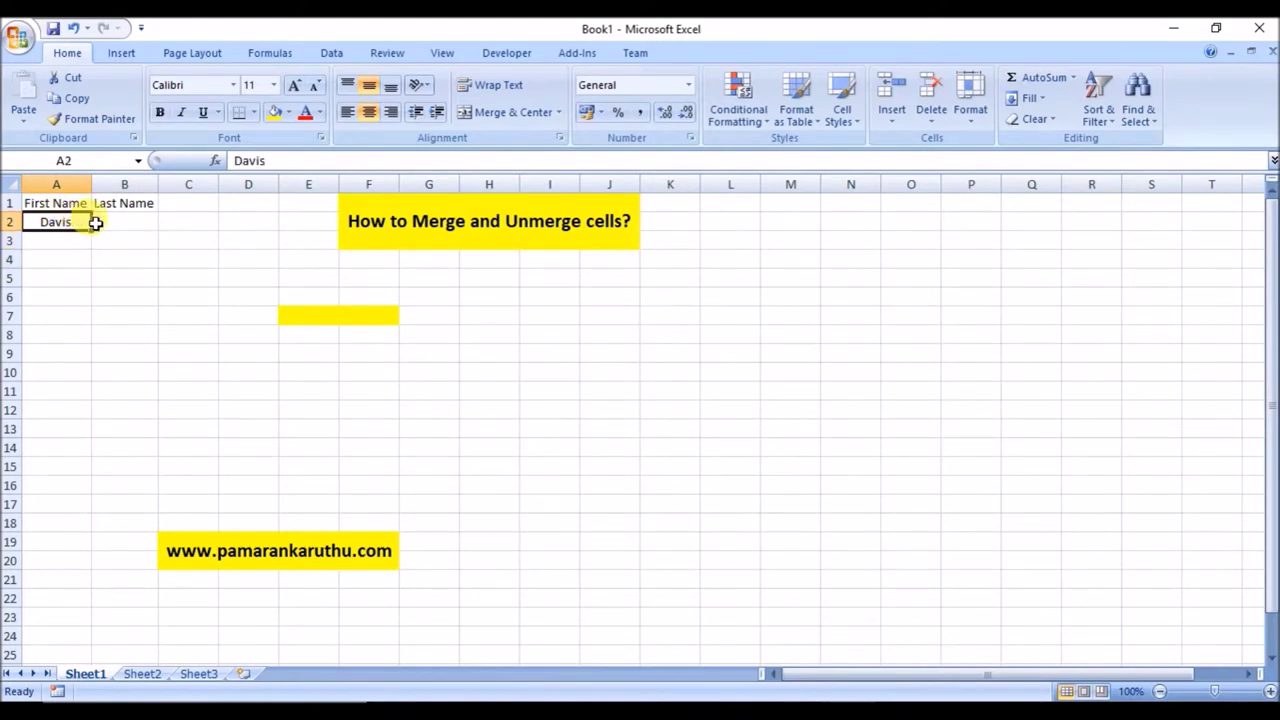
pyautogui.moveTo(69, 221); pyautogui.dragTo(109, 221)
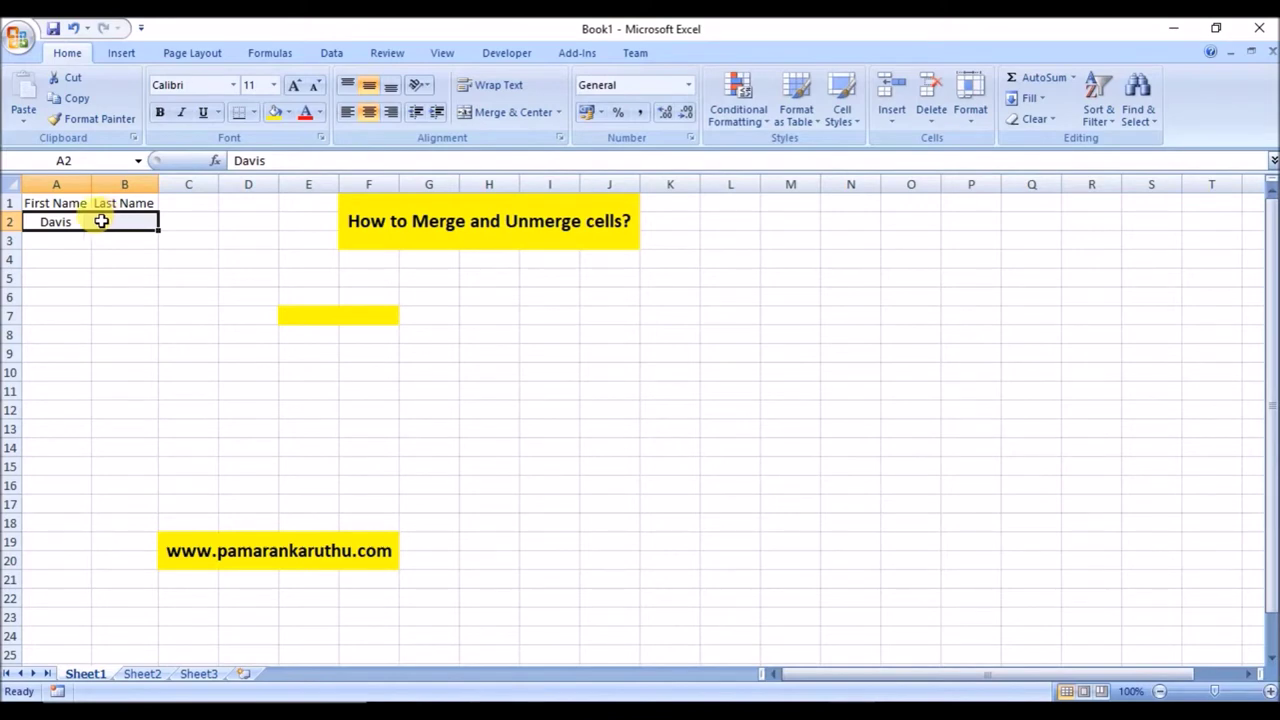
pyautogui.click(59, 221)
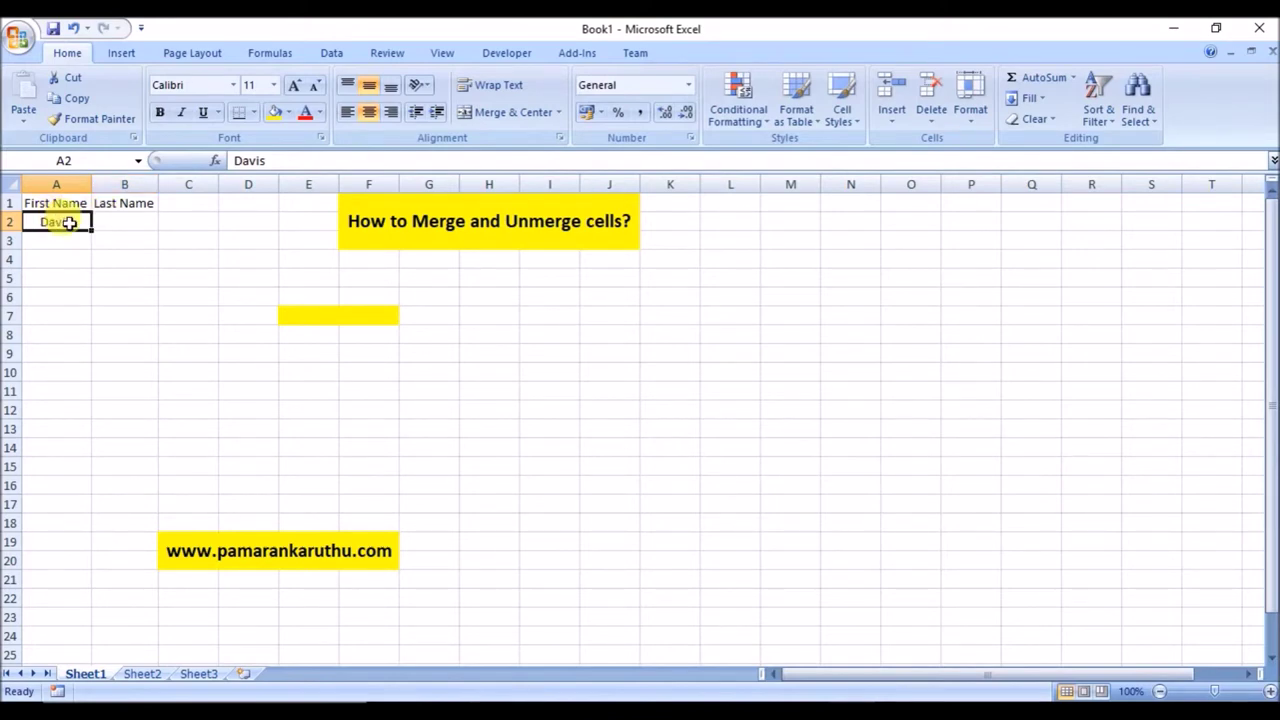
# - Confirm B3, A3, B4 and A4 are empty, then select A2:B5
pyautogui.click(114, 238)
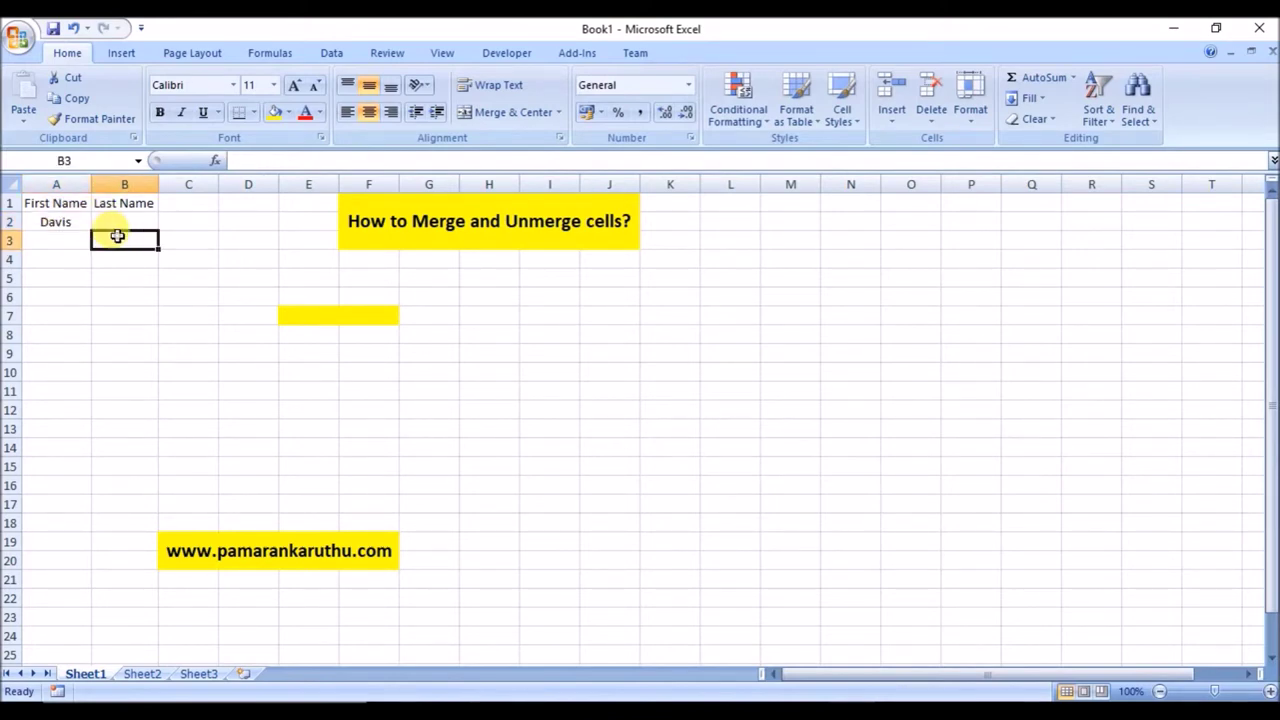
pyautogui.click(59, 243)
pyautogui.click(108, 258)
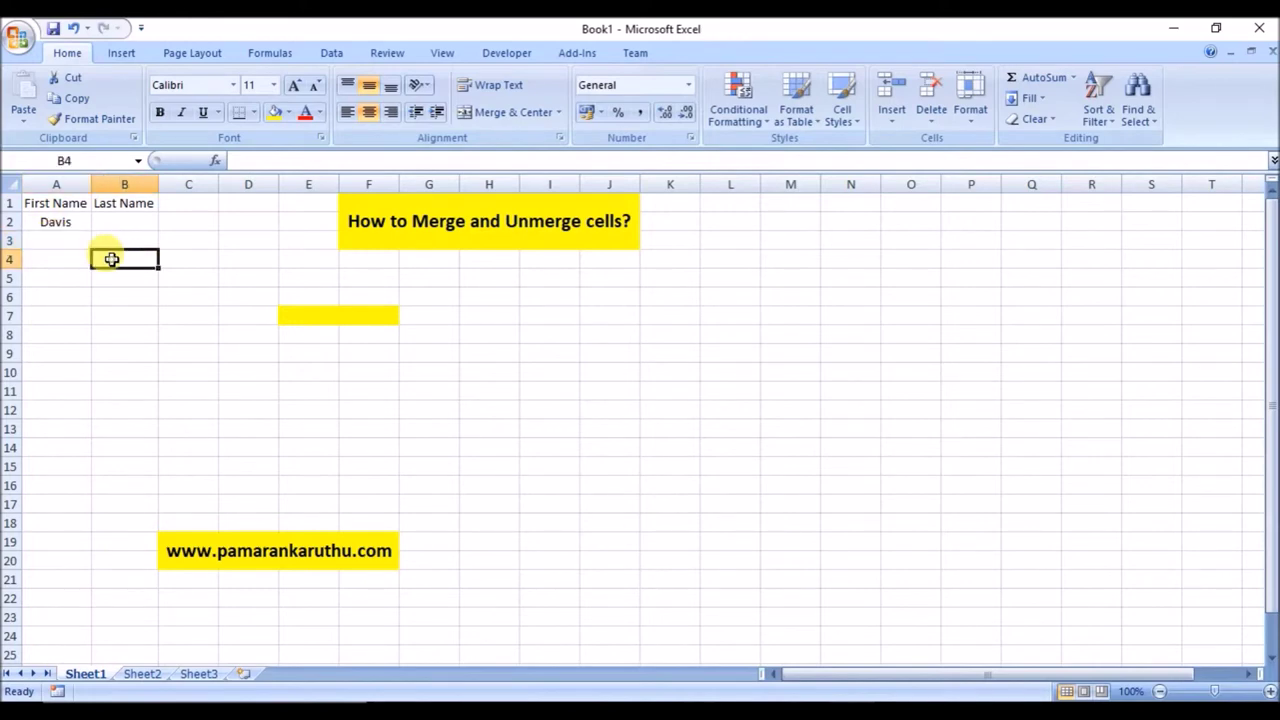
pyautogui.click(48, 263)
pyautogui.click(55, 240)
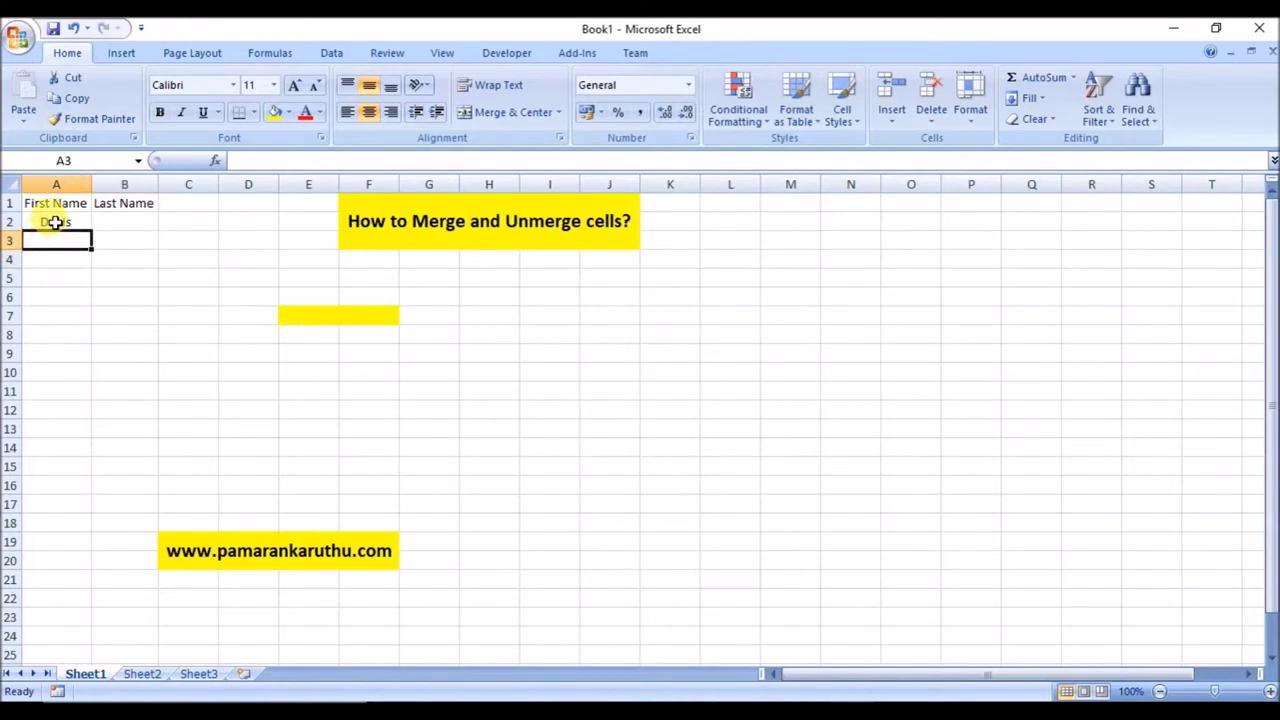
pyautogui.click(55, 222)
pyautogui.moveTo(77, 222); pyautogui.dragTo(115, 274)
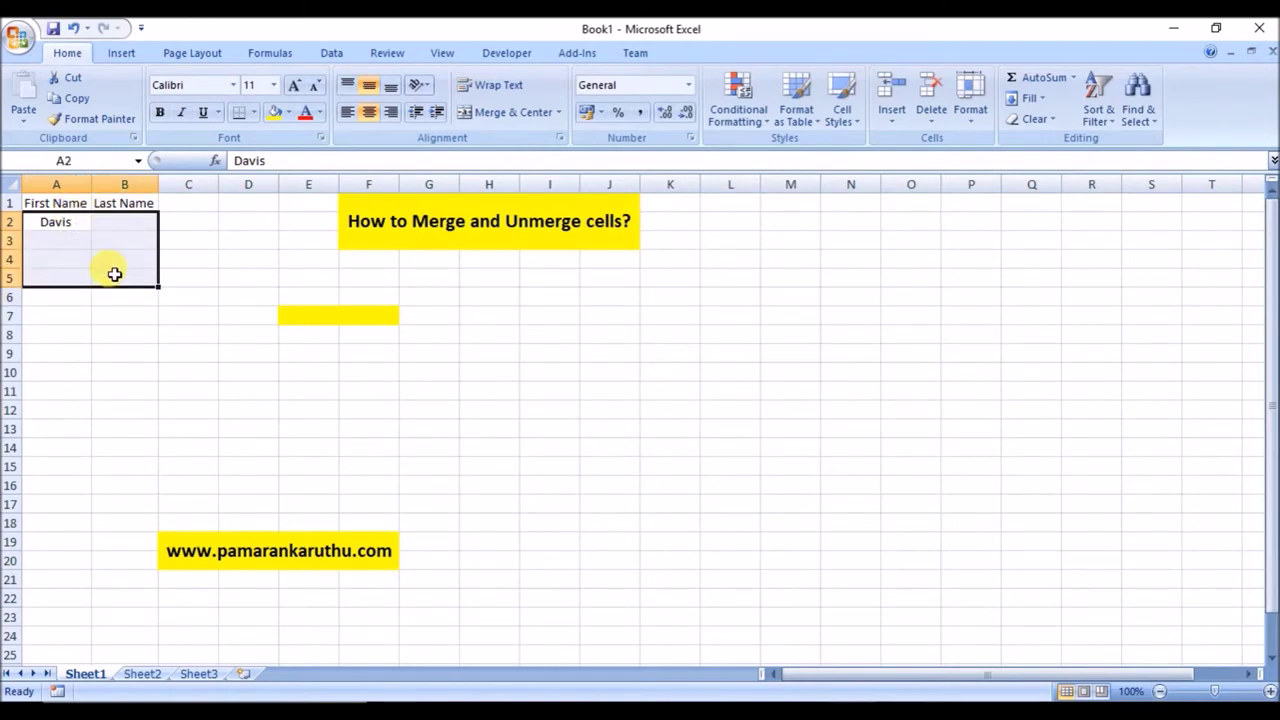
# - Undo twice with Ctrl+Z to restore all names, confirming Davis in A2 and Copper in B2
pyautogui.hotkey('ctrl', 'z')
pyautogui.hotkey('ctrl', 'z')
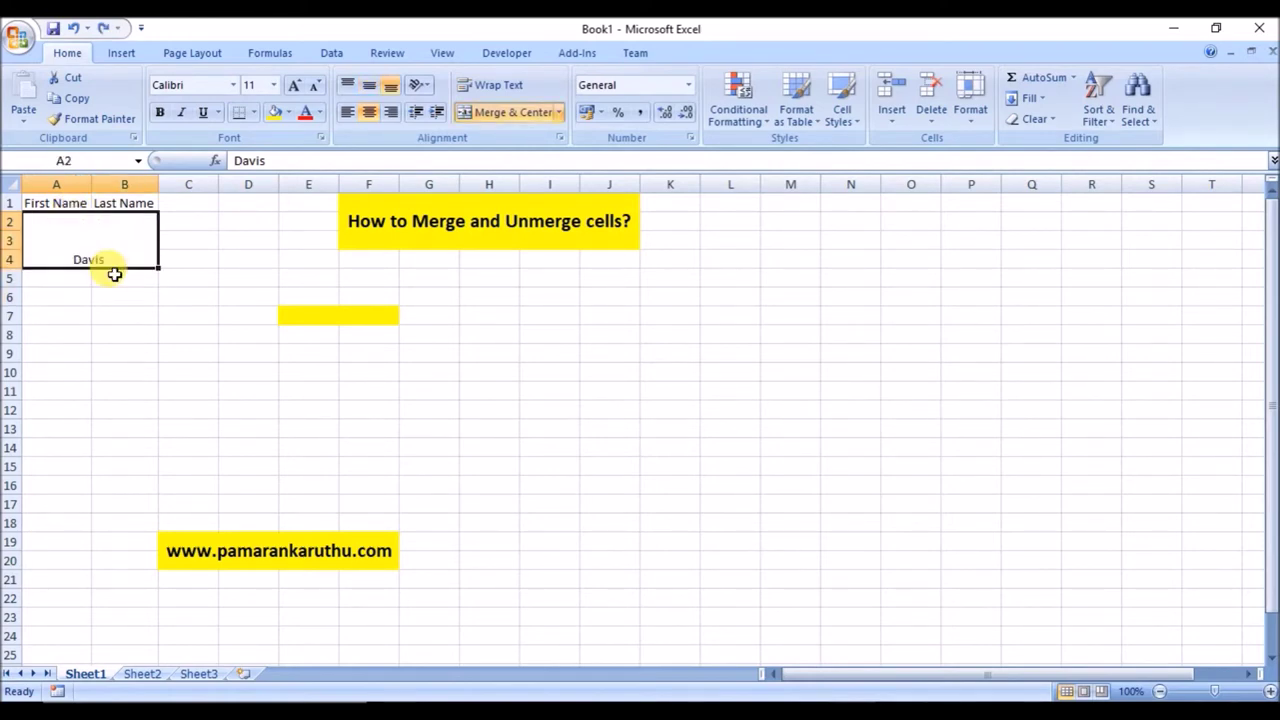
pyautogui.hotkey('ctrl', 'z')
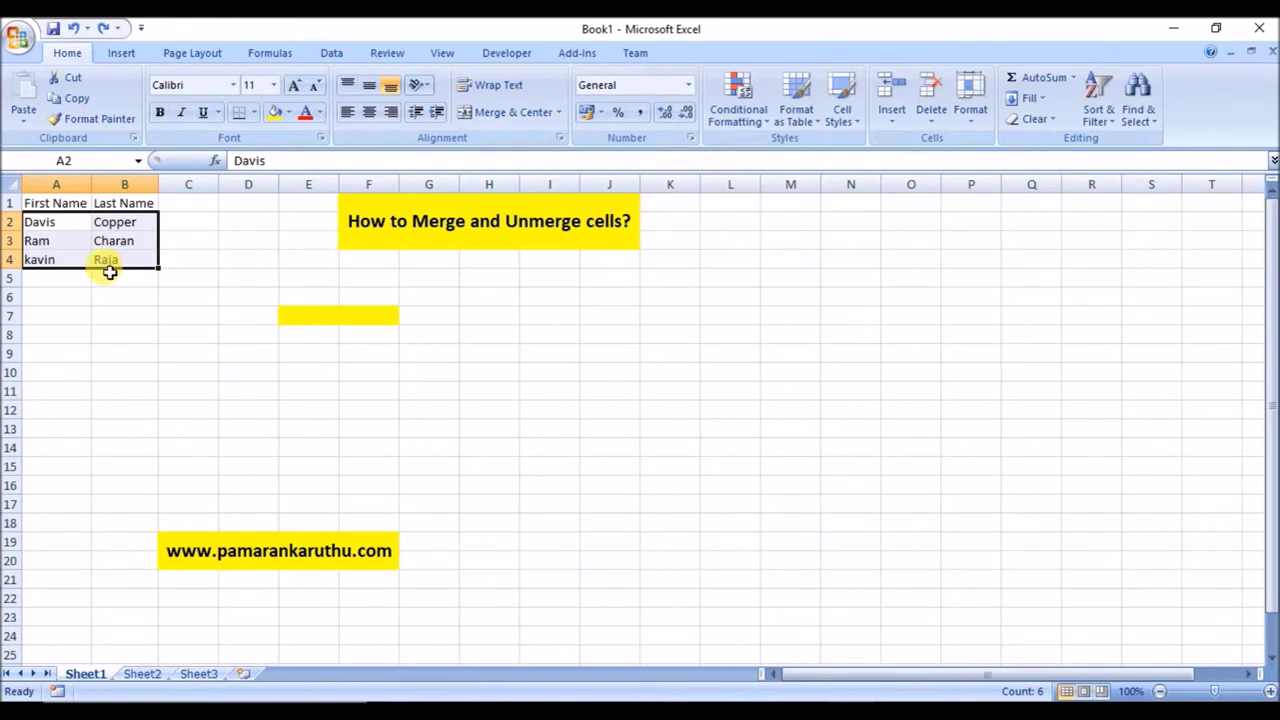
pyautogui.click(45, 218)
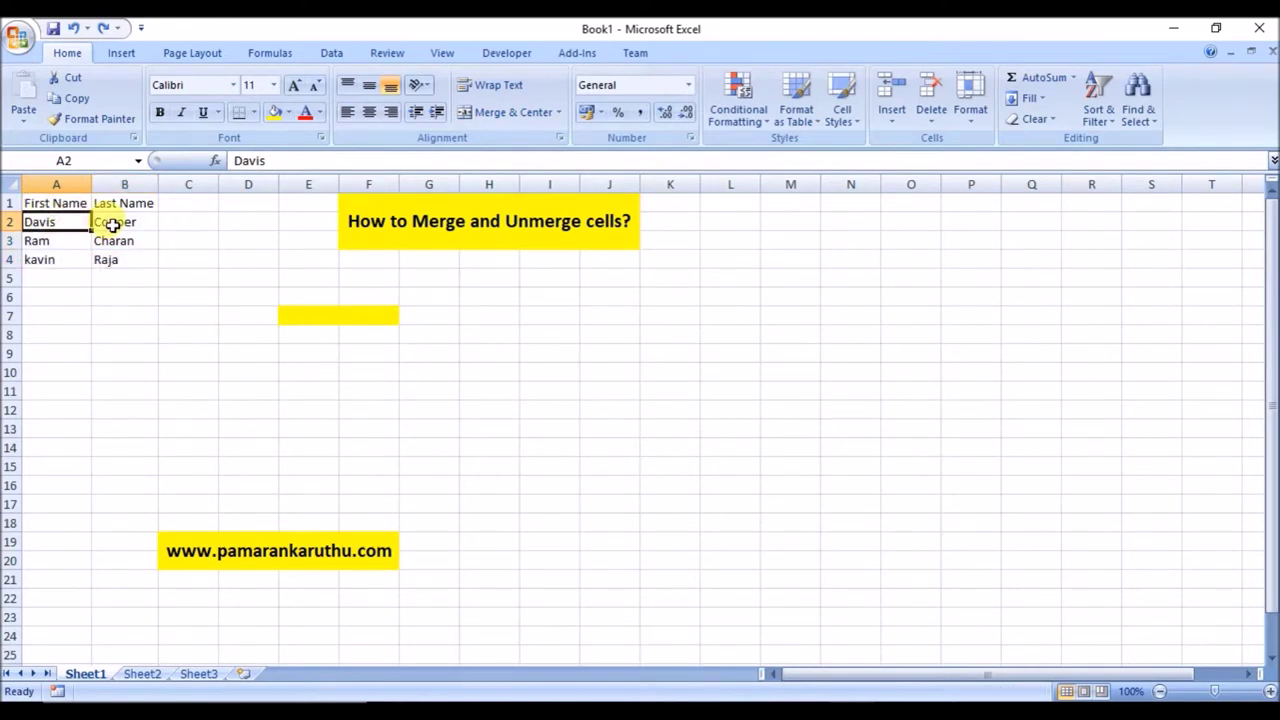
pyautogui.click(113, 225)
pyautogui.click(57, 221)
pyautogui.click(113, 222)
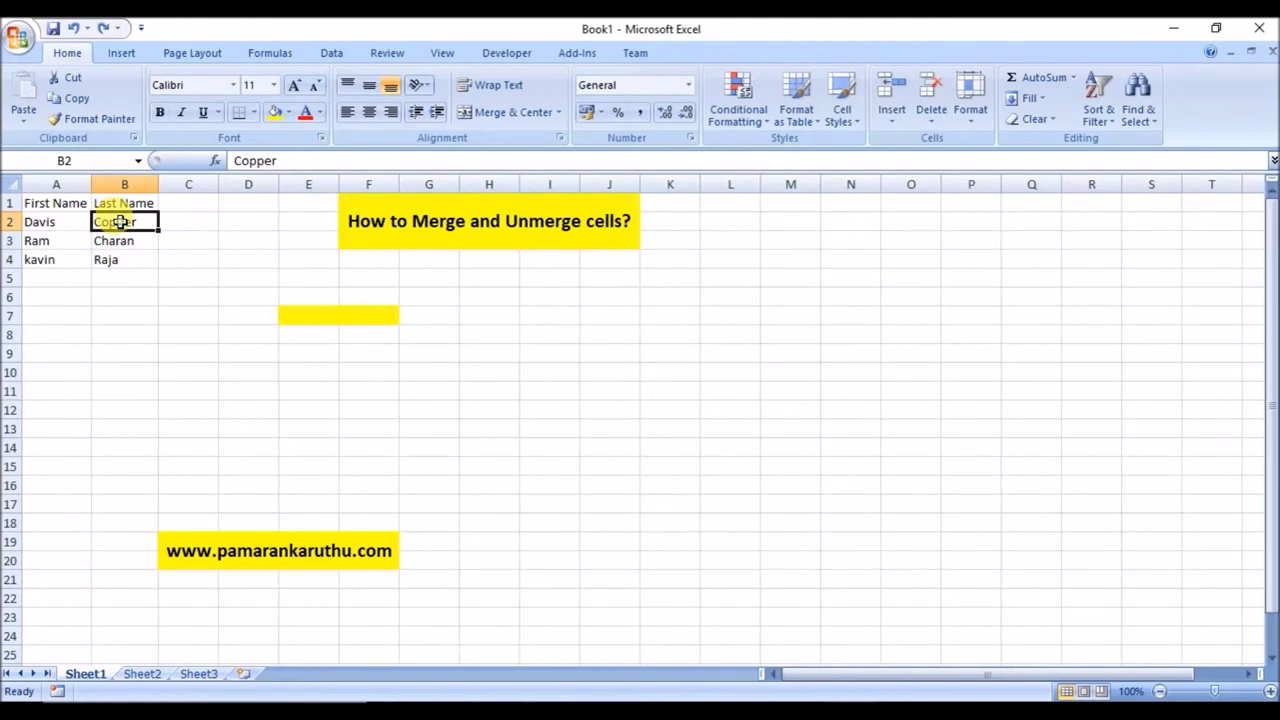
pyautogui.click(40, 218)
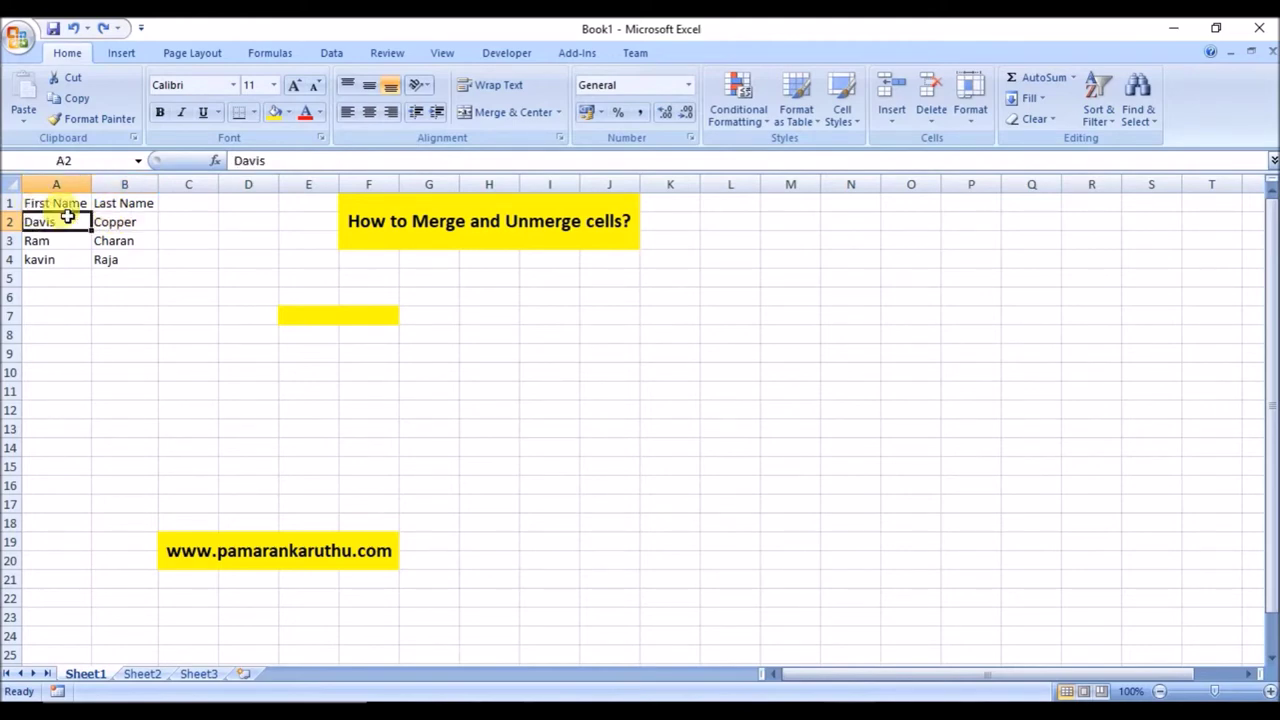
pyautogui.click(204, 217)
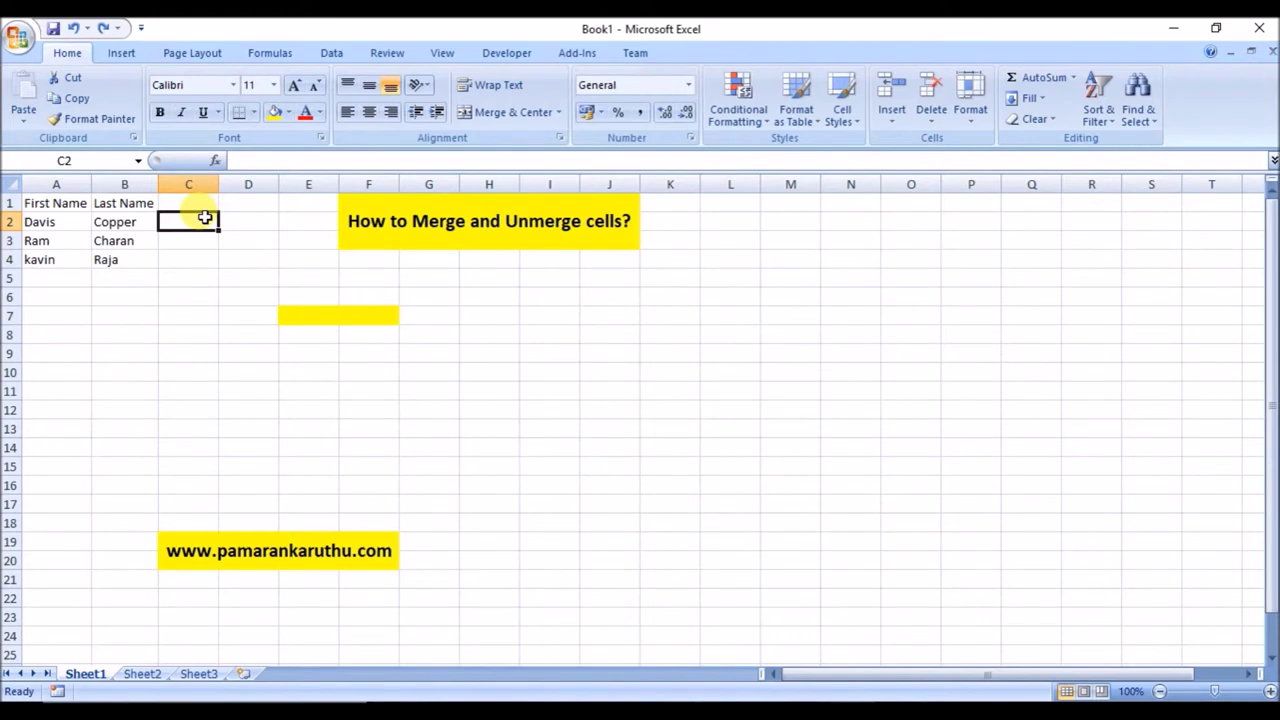
pyautogui.write('=ci')
pyautogui.press('BackSpace')
pyautogui.write('o')
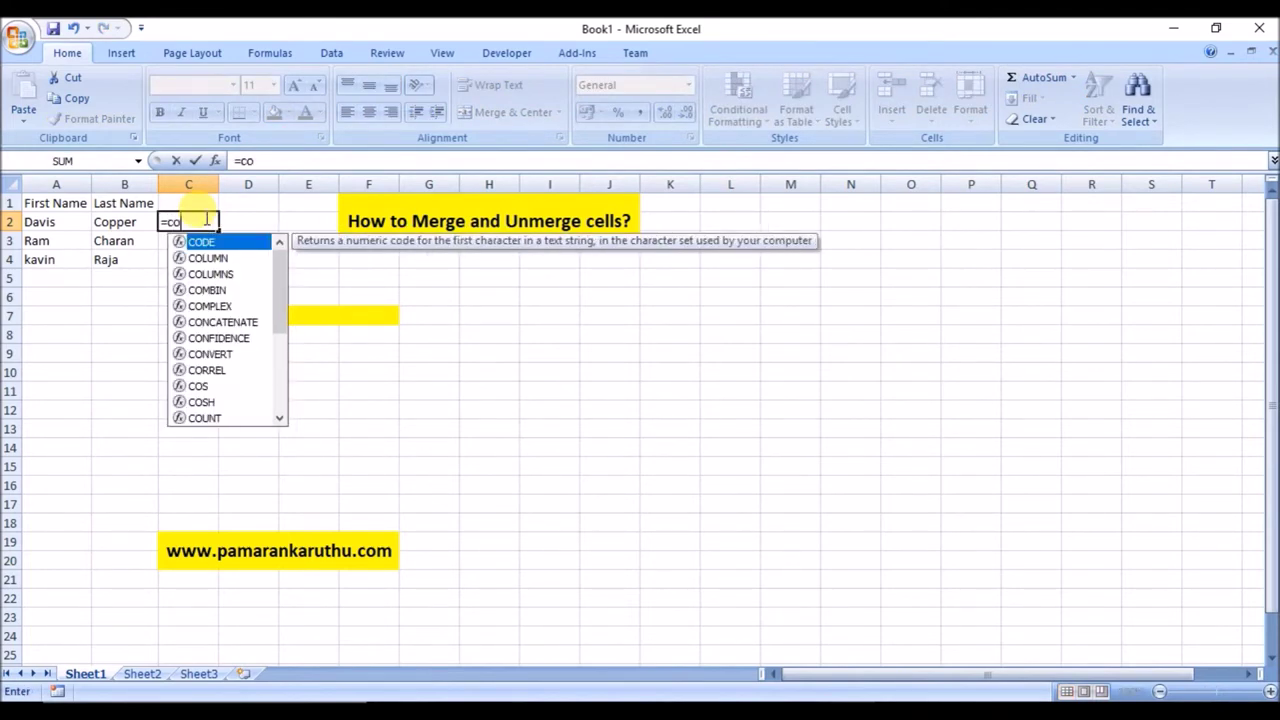
pyautogui.write('n')
pyautogui.press('Tab')
pyautogui.press('Left')
pyautogui.press('Left')
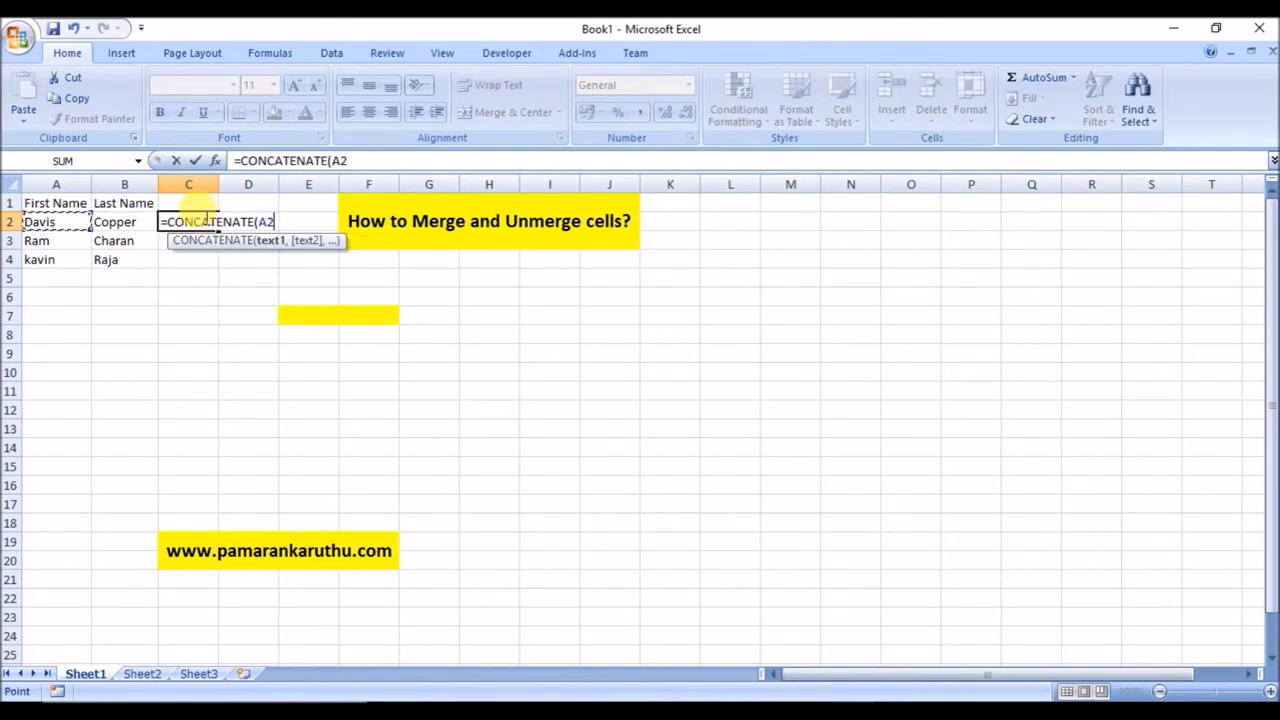
pyautogui.write(',"')
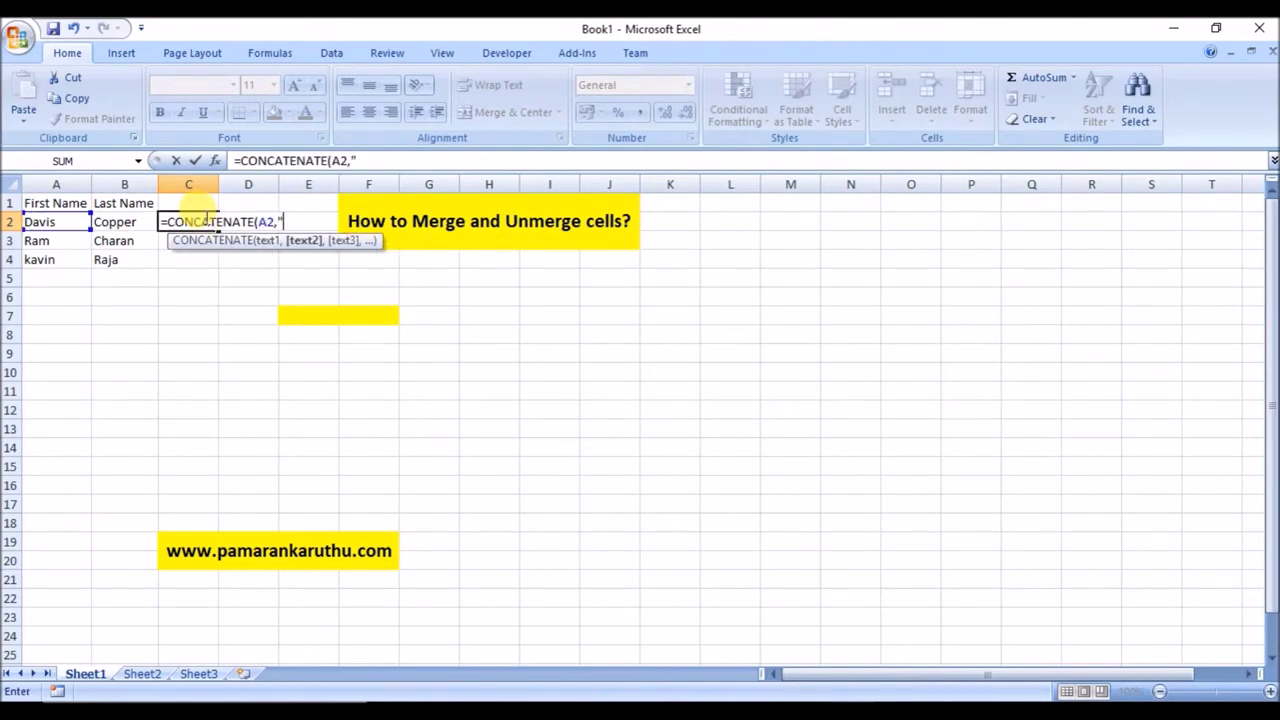
pyautogui.write(' ",')
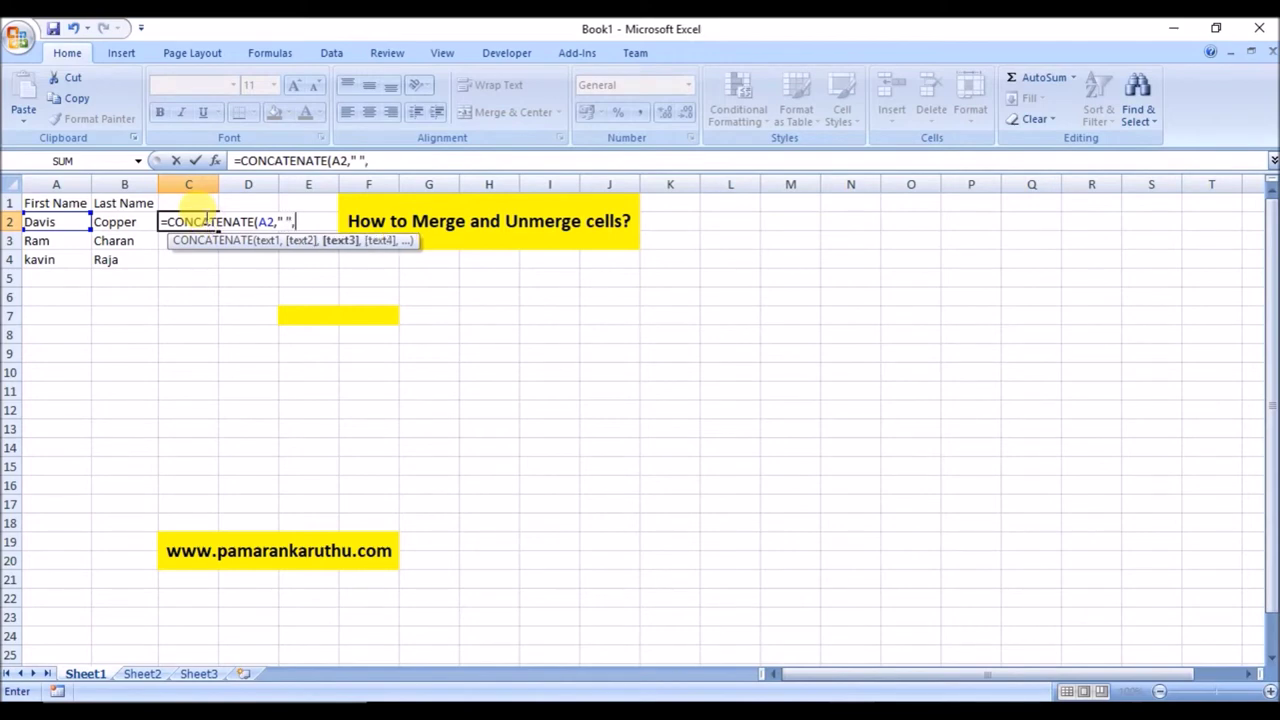
pyautogui.press('Left')
pyautogui.write(')')
pyautogui.press('Return')
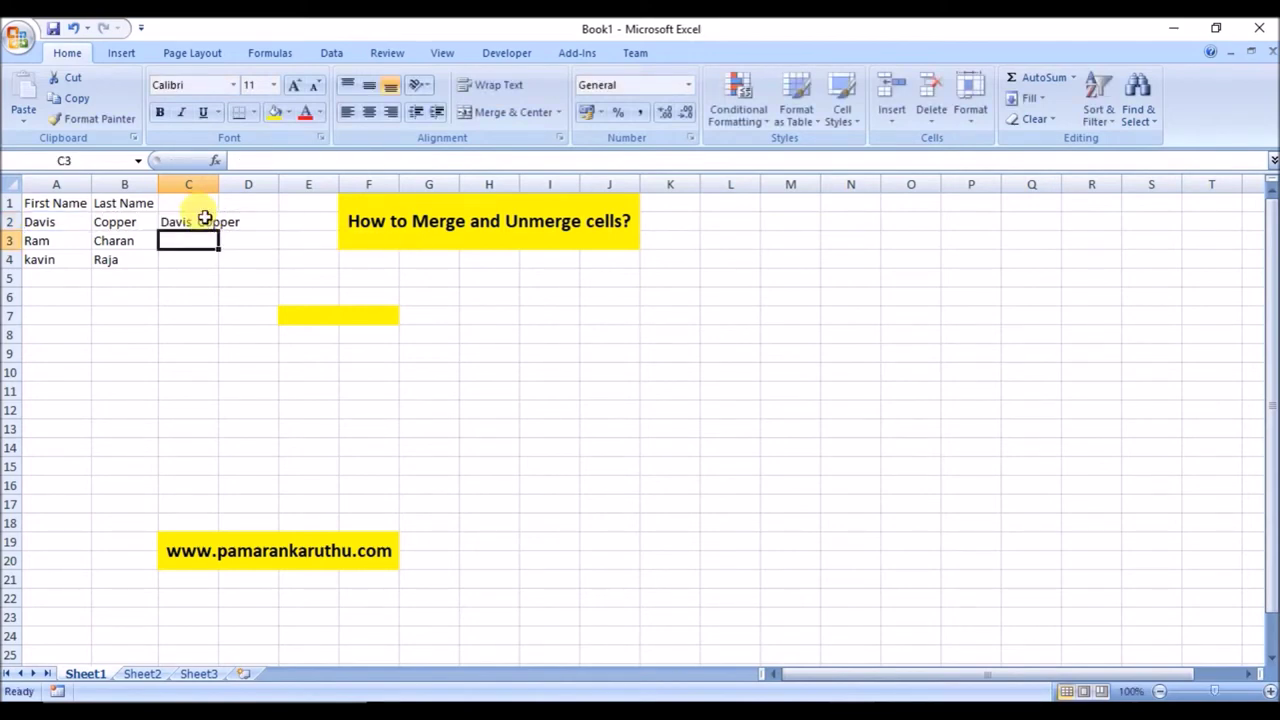
# - Fill the formula down to C4 and autofit column C to the full names
pyautogui.click(206, 221)
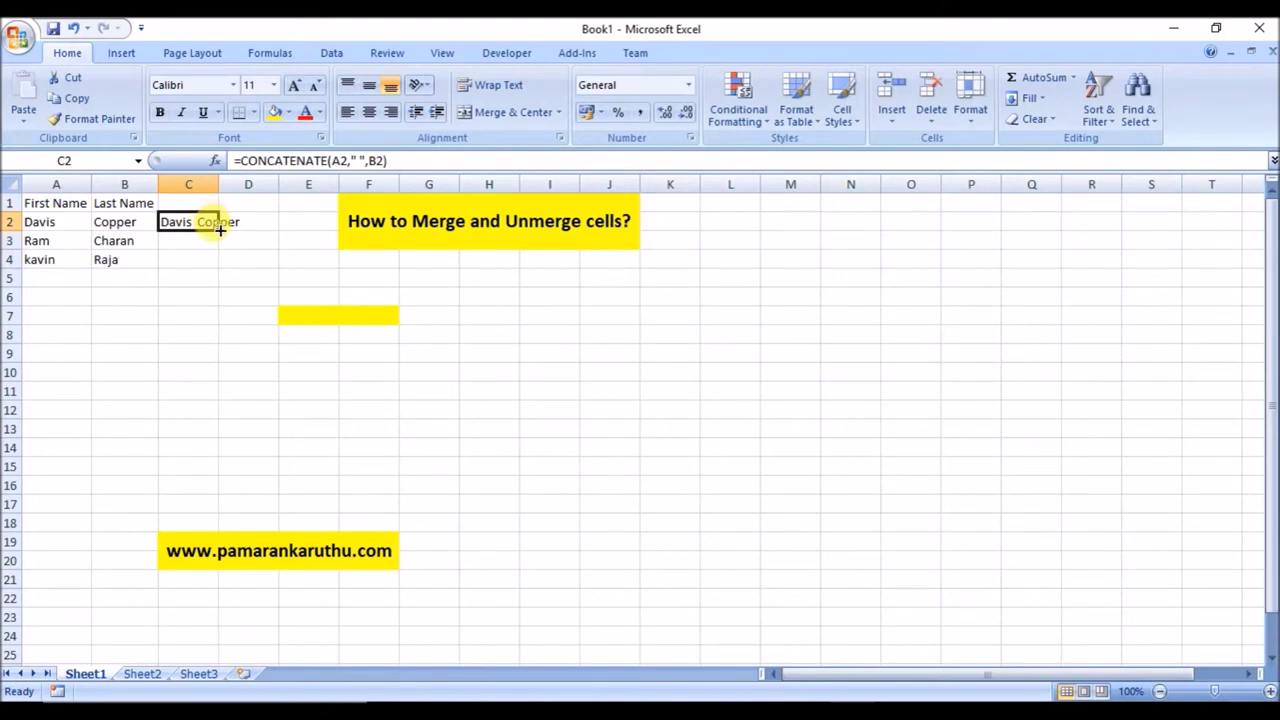
pyautogui.moveTo(219, 230); pyautogui.dragTo(212, 266)
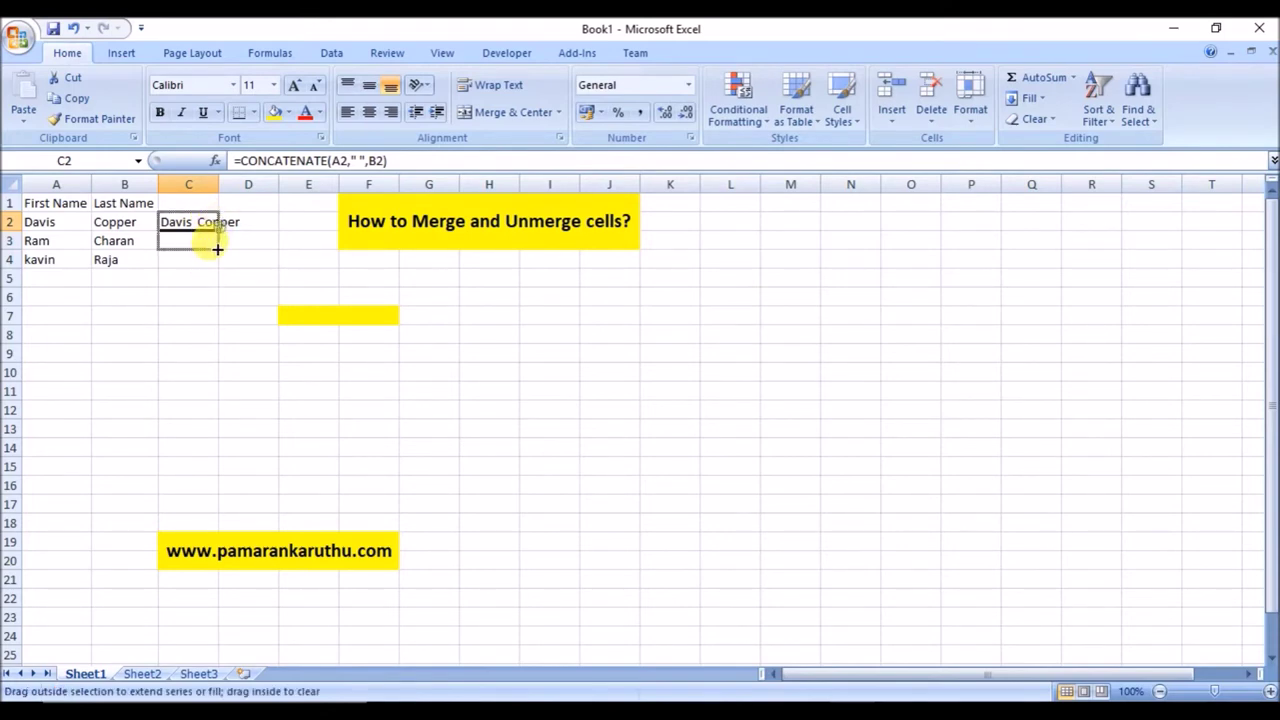
pyautogui.doubleClick(218, 185)
pyautogui.click(194, 238)
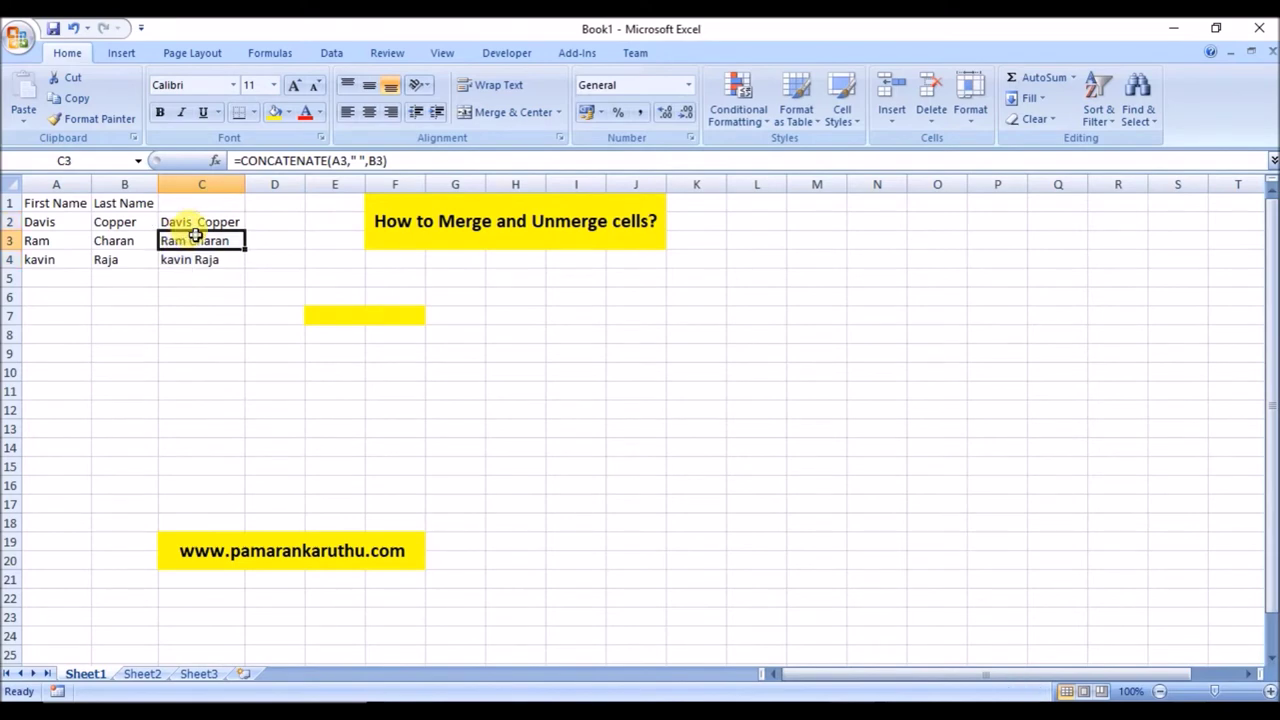